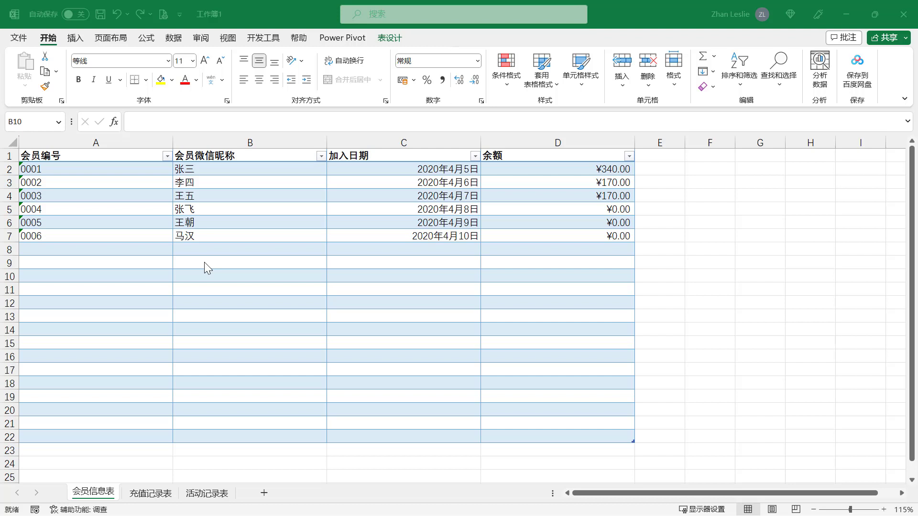
On the member table, inspect the empty join-date, nickname and balance cells below the data
click(214, 275)
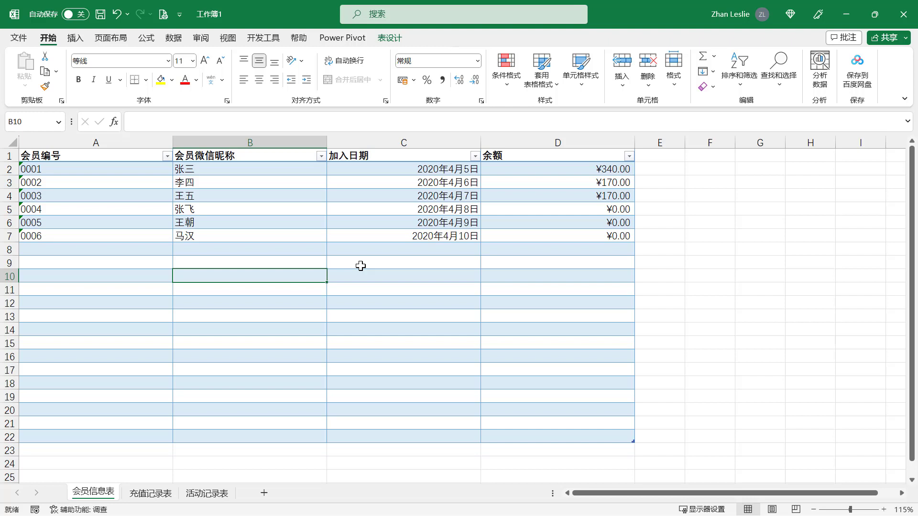
click(366, 267)
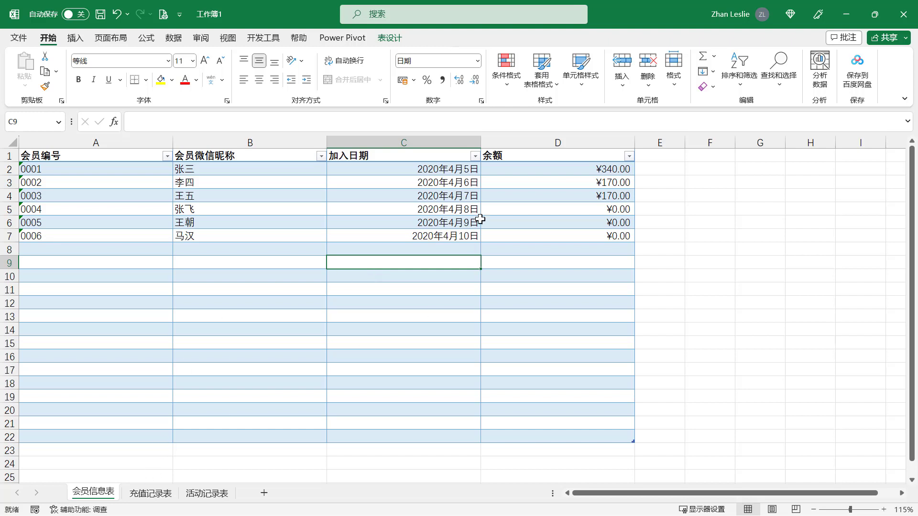
click(558, 199)
click(405, 261)
click(425, 249)
click(410, 277)
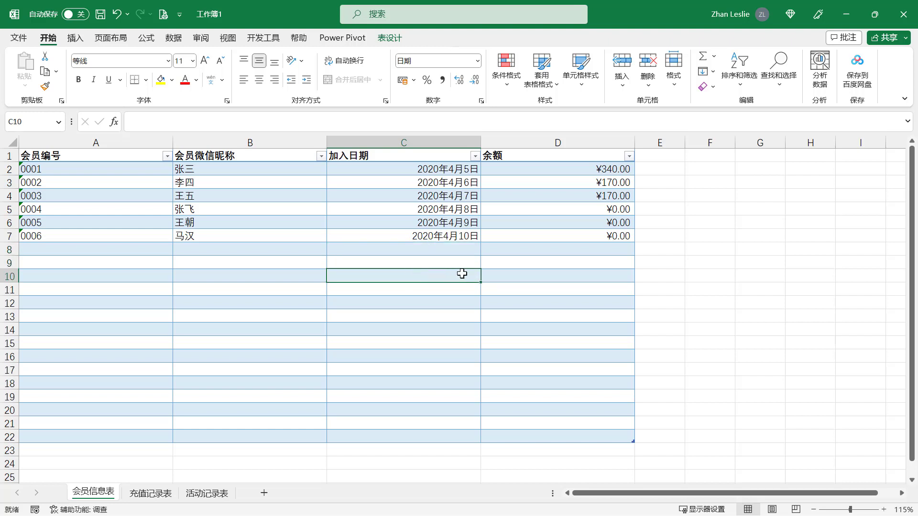
click(520, 264)
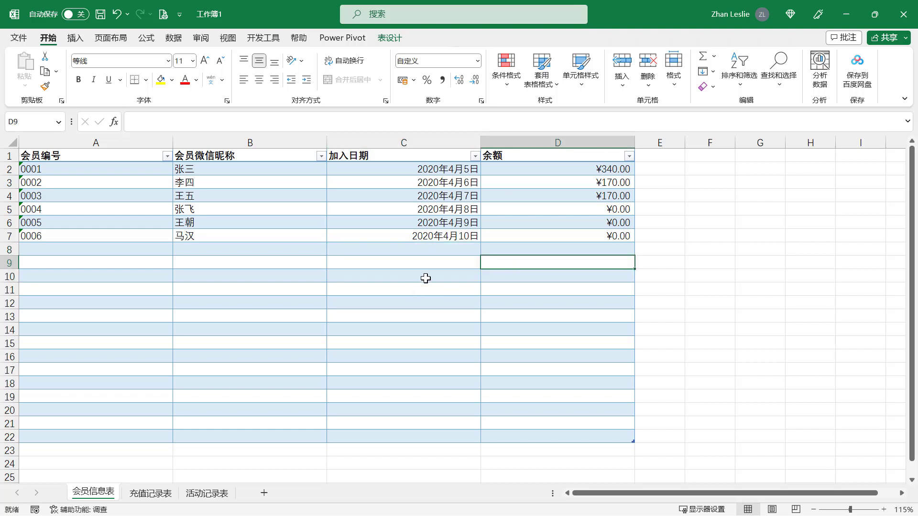
click(428, 276)
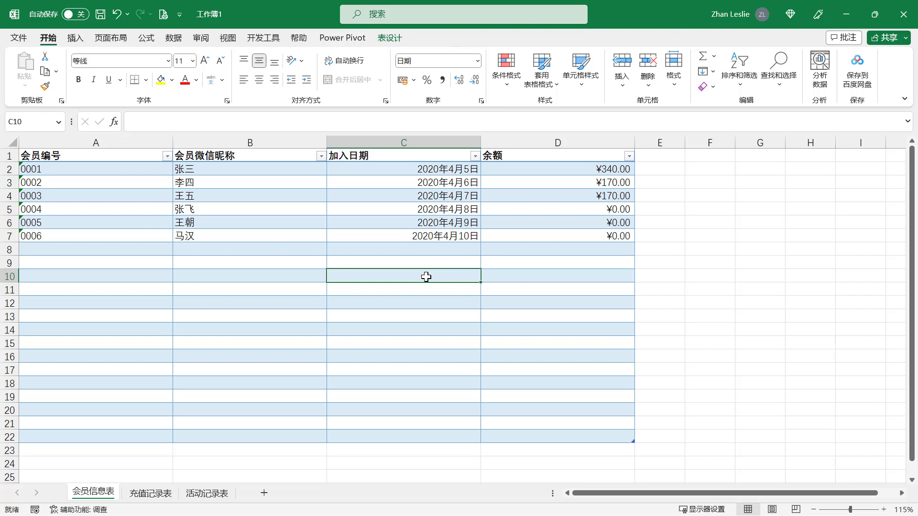
click(270, 313)
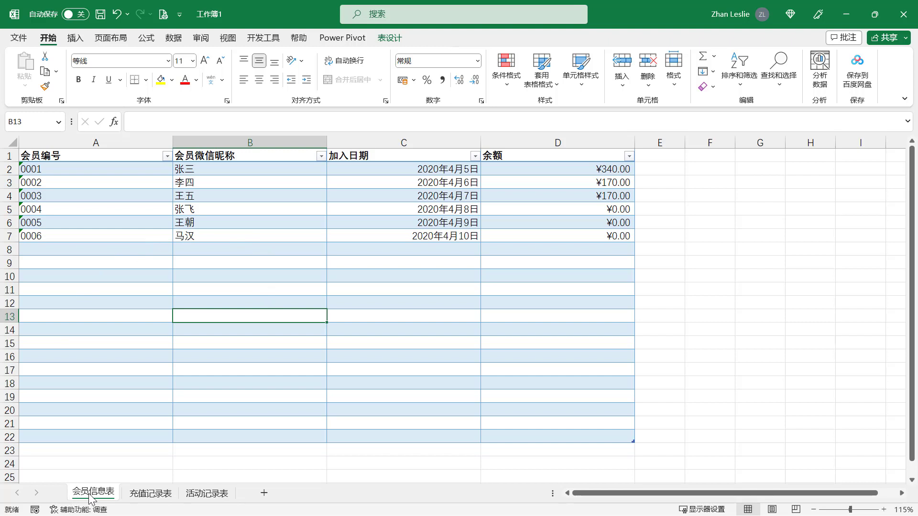
Step through member IDs 0001–0006 and their nicknames in columns A and B
click(112, 235)
click(85, 173)
click(77, 156)
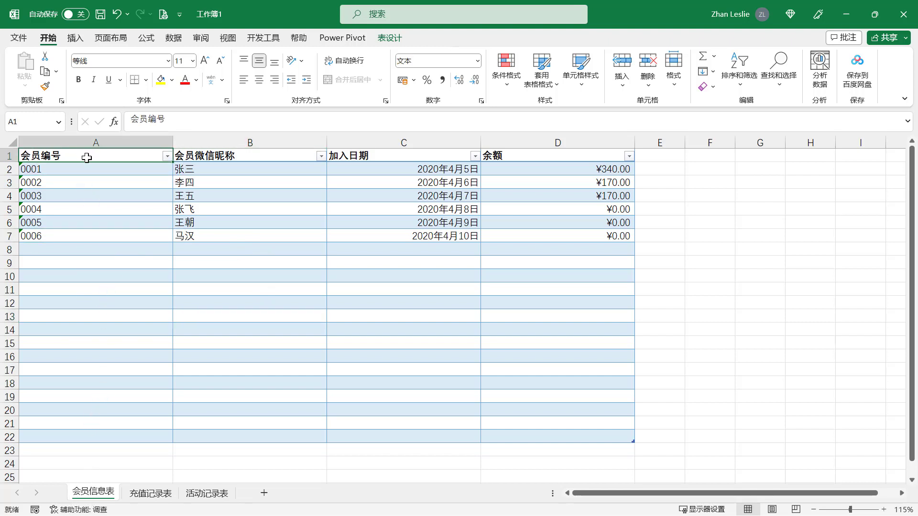
click(95, 170)
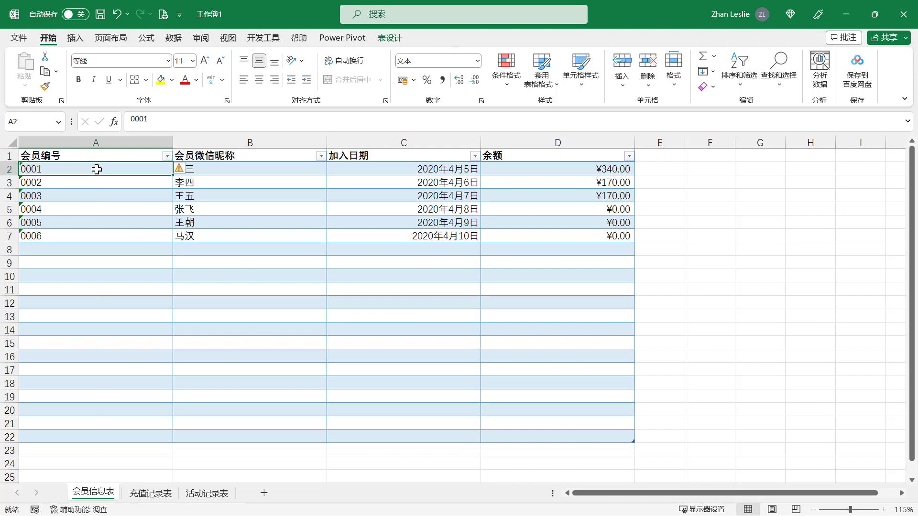
click(68, 182)
click(76, 197)
click(91, 207)
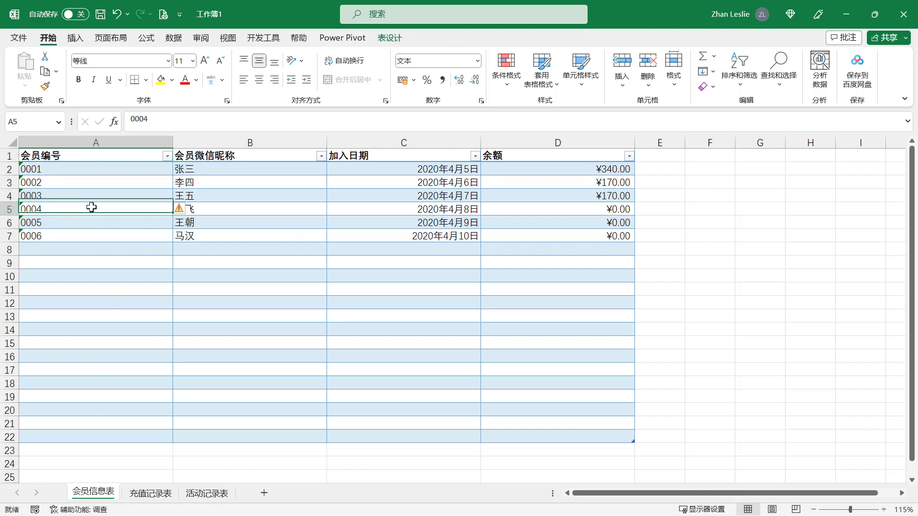
click(203, 172)
click(225, 183)
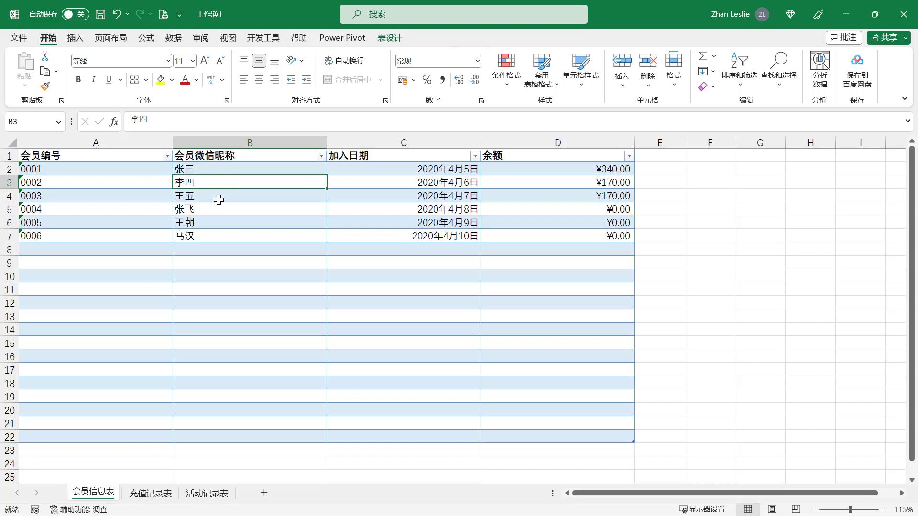
click(219, 199)
click(230, 213)
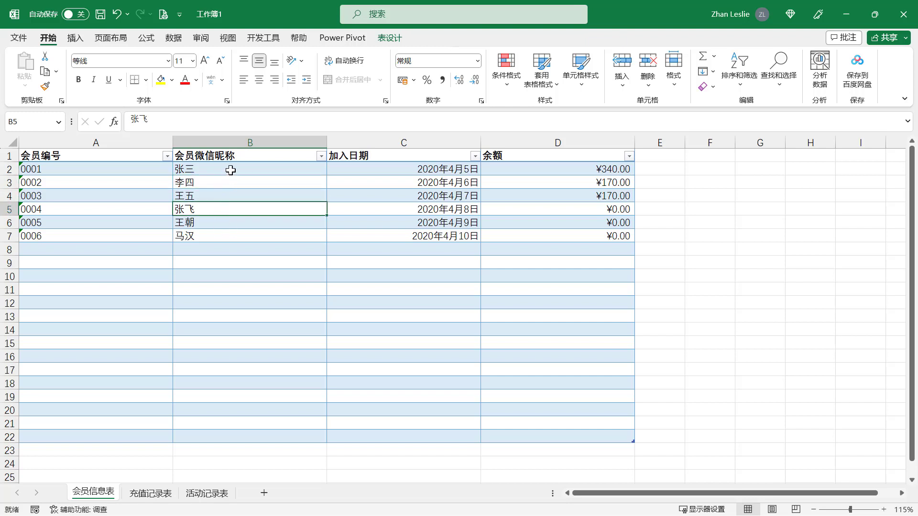
click(231, 171)
key(Down)
key(Down)
key(Down)
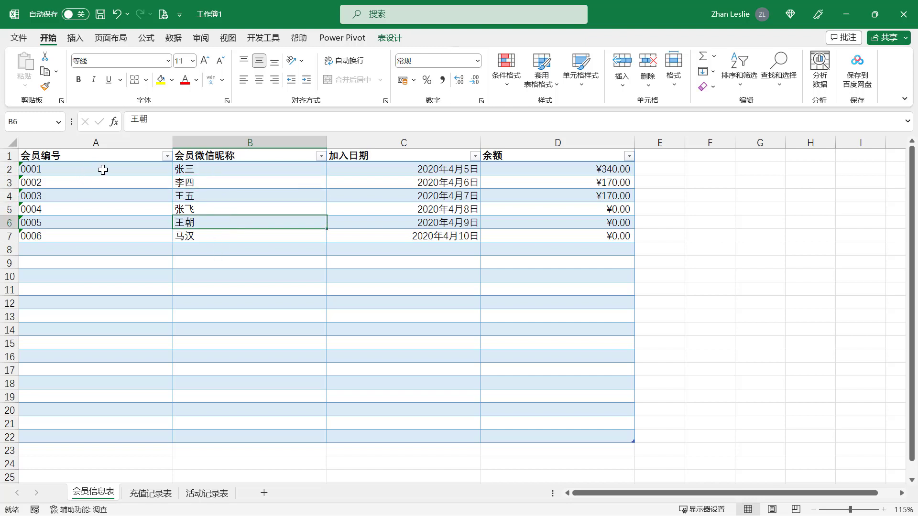
Check member IDs and join dates such as 2020/4/5 in column C
click(103, 170)
click(99, 184)
click(108, 234)
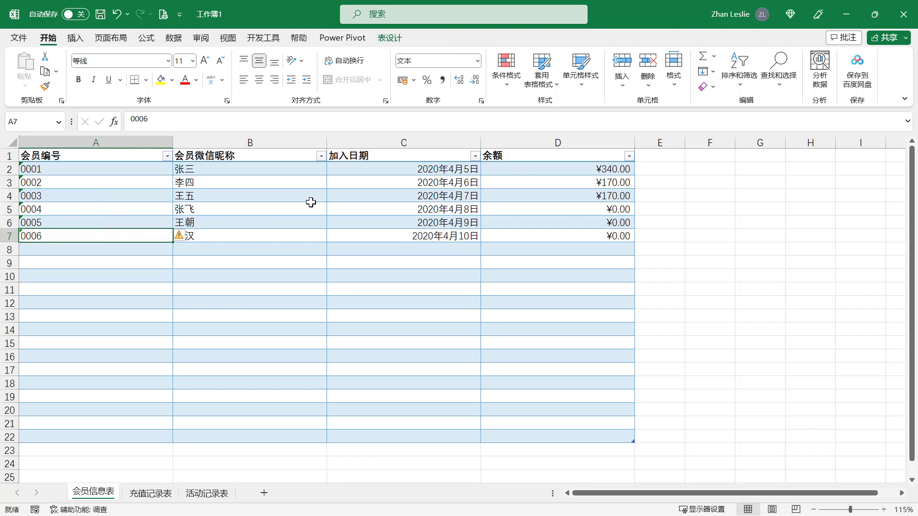
click(377, 169)
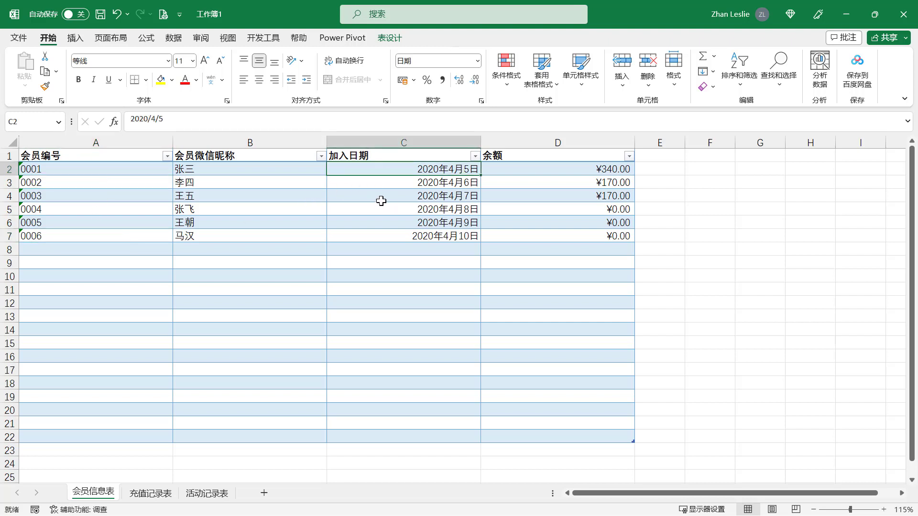
click(380, 201)
click(390, 235)
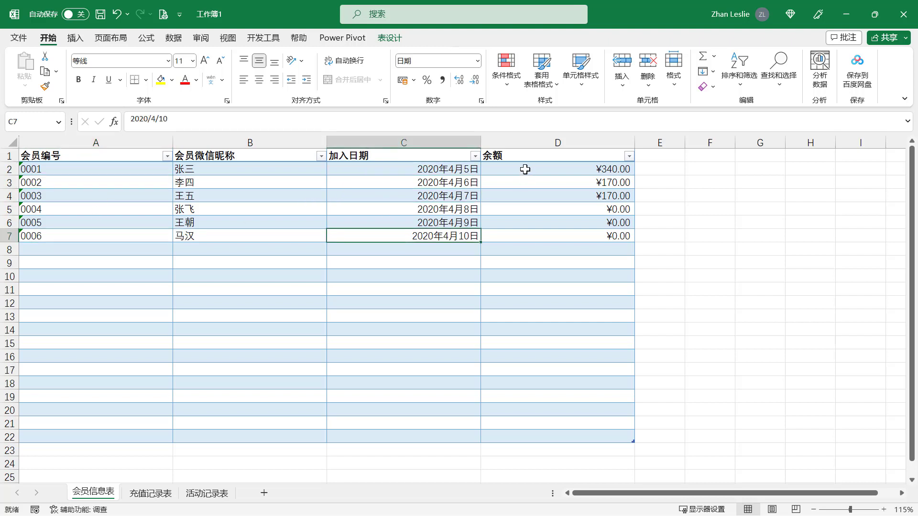
Review the balance formulas in D2 through D7 and the whole balance column
click(525, 170)
click(547, 199)
click(575, 183)
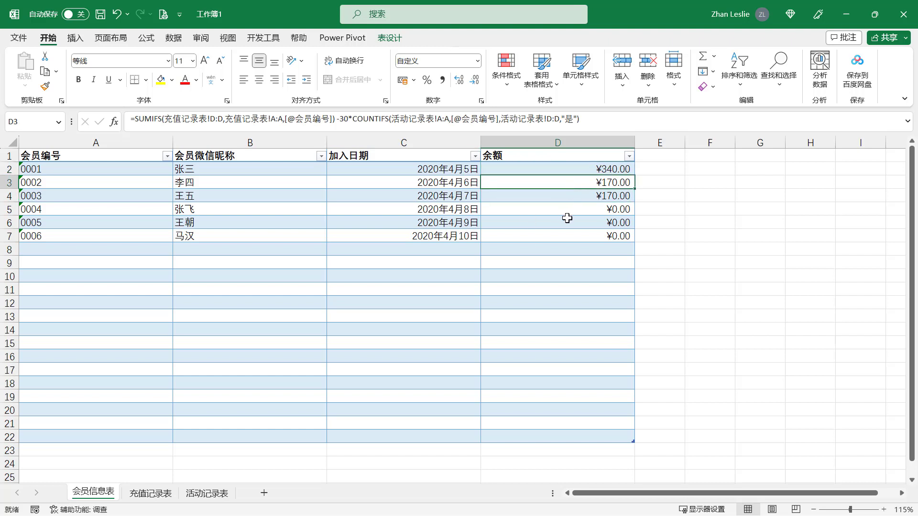
click(569, 198)
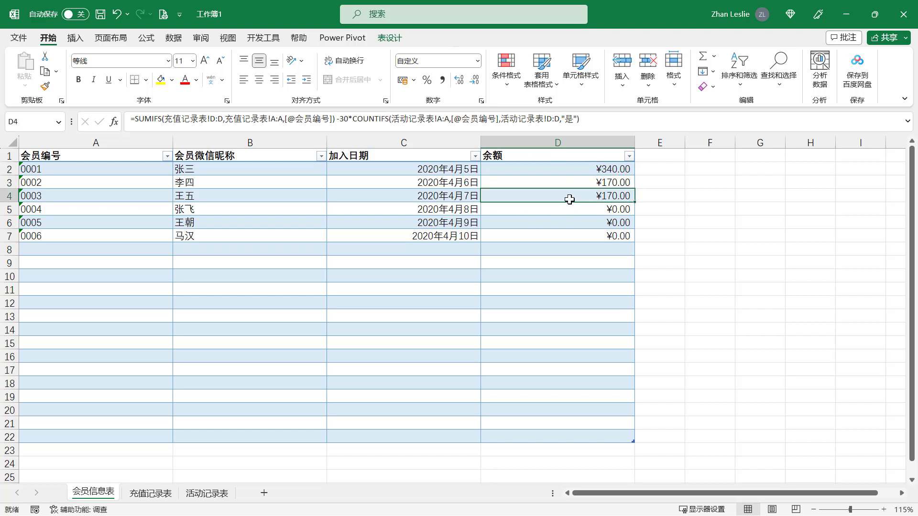
click(576, 237)
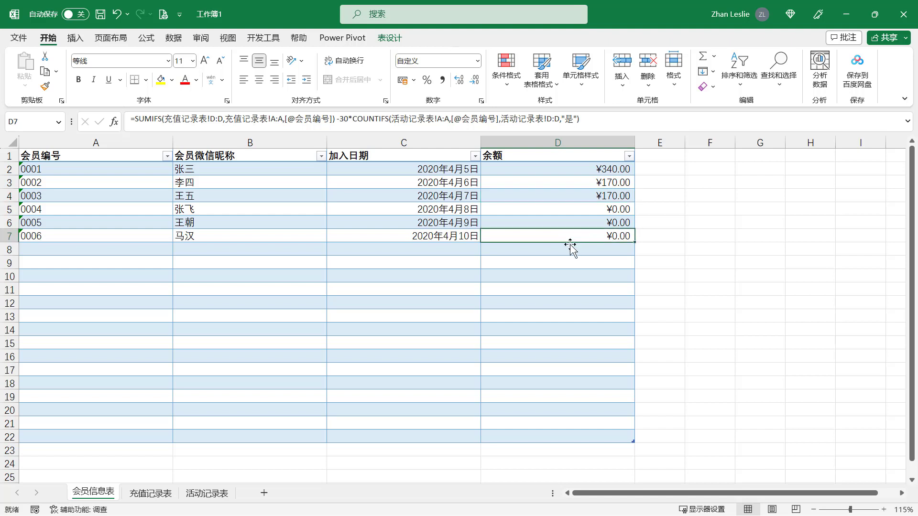
click(563, 167)
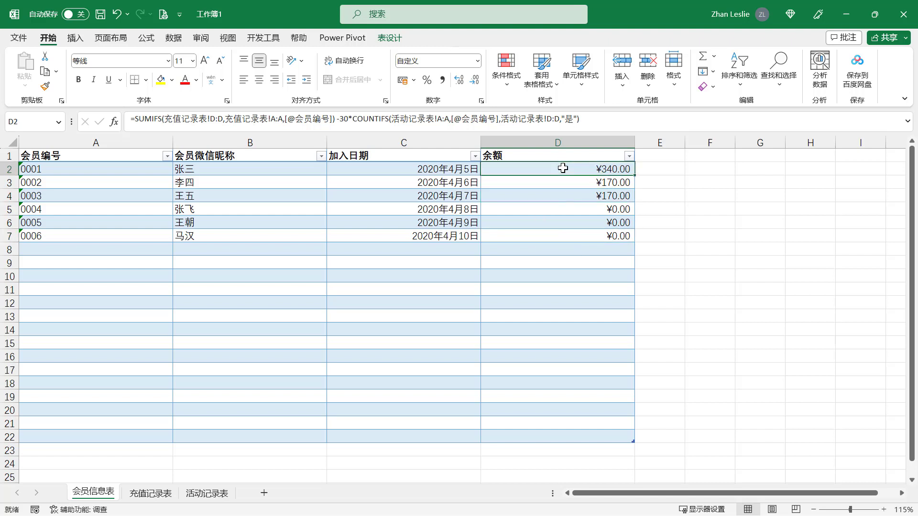
click(566, 142)
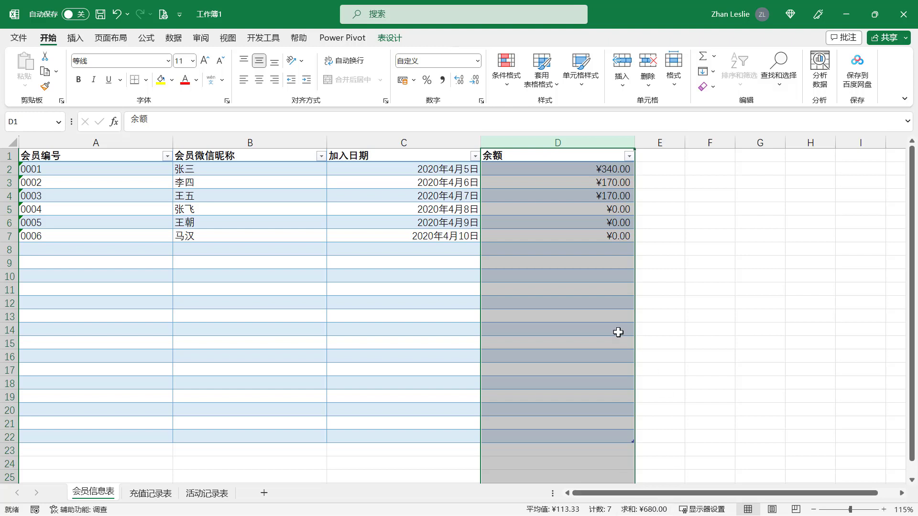
click(559, 235)
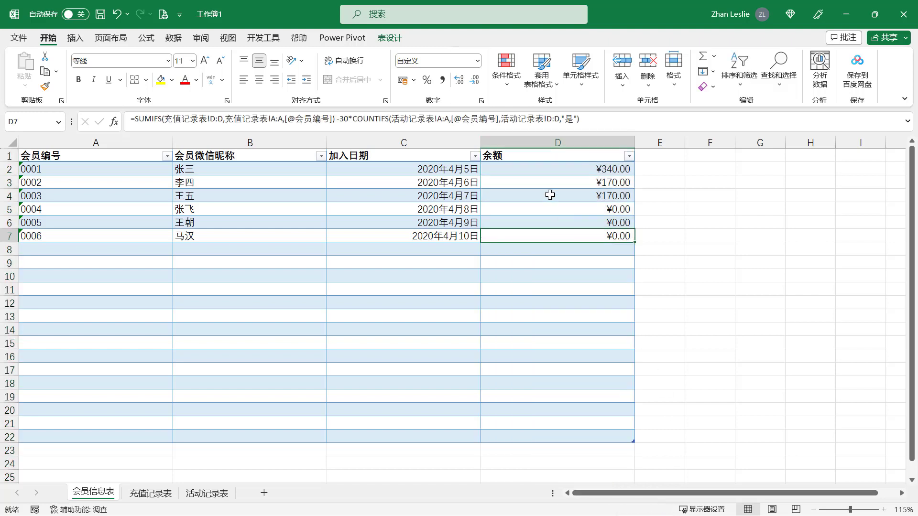
click(550, 165)
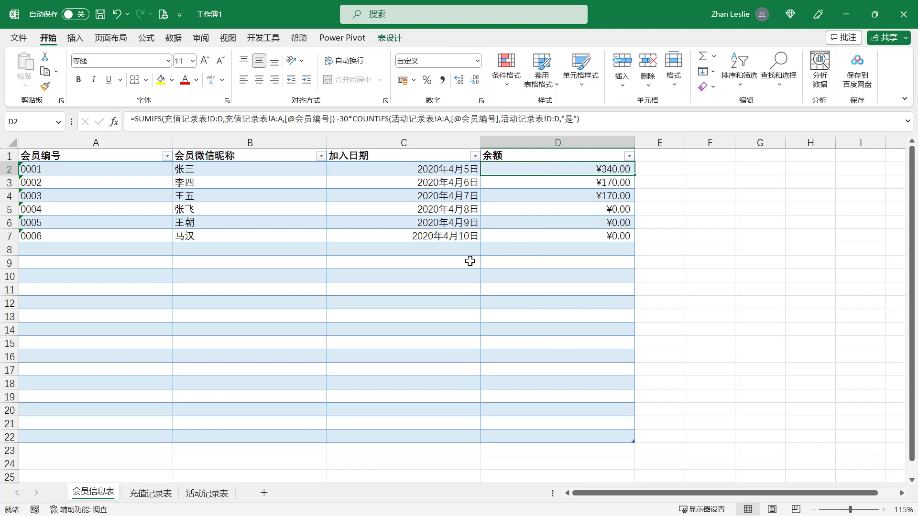
click(267, 260)
Select the member data block A1:C7 and the empty new-member row A8:D8
drag(73, 158, 386, 242)
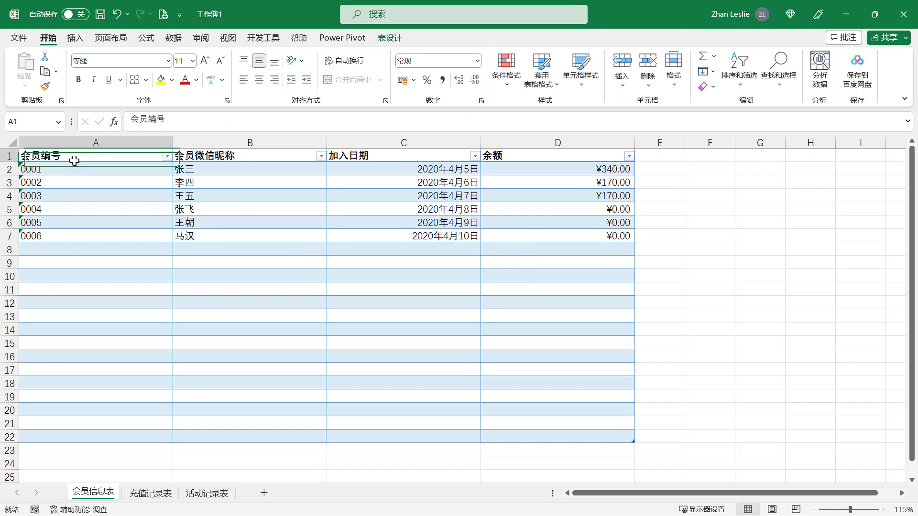
click(246, 194)
click(74, 250)
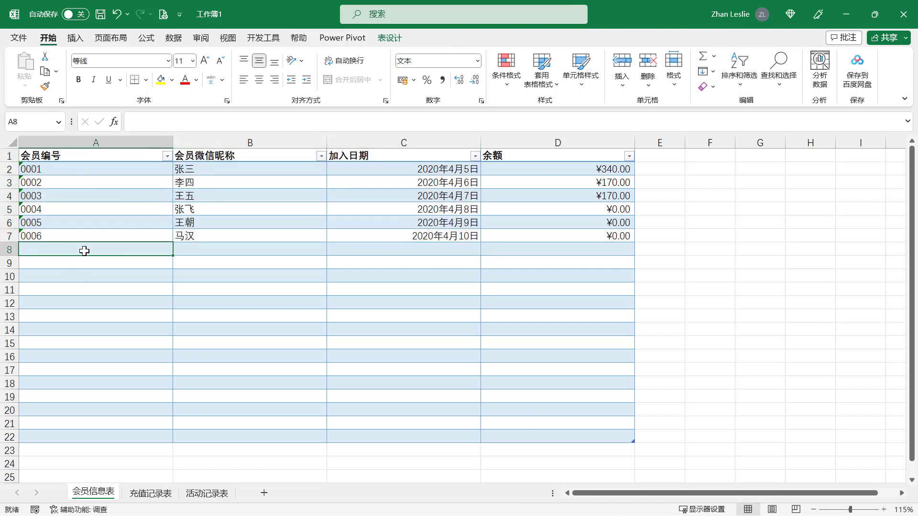
click(178, 252)
drag(439, 244, 111, 249)
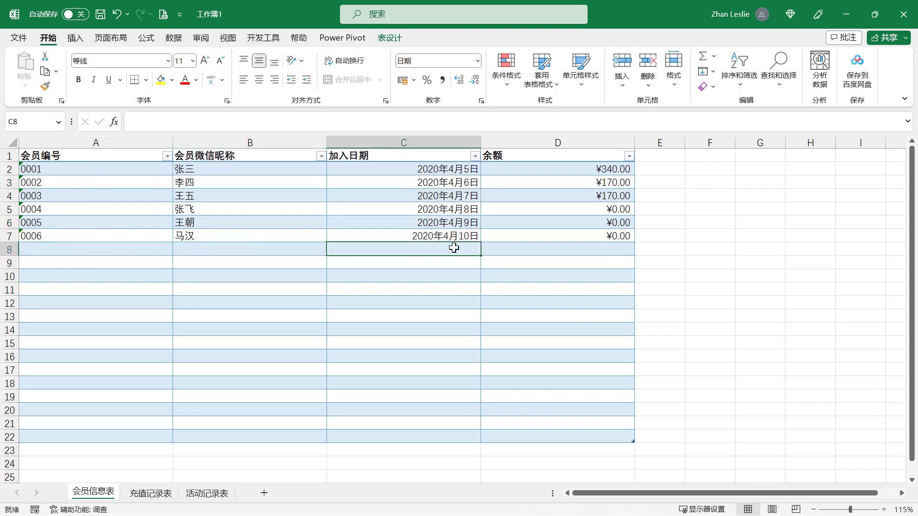
click(524, 248)
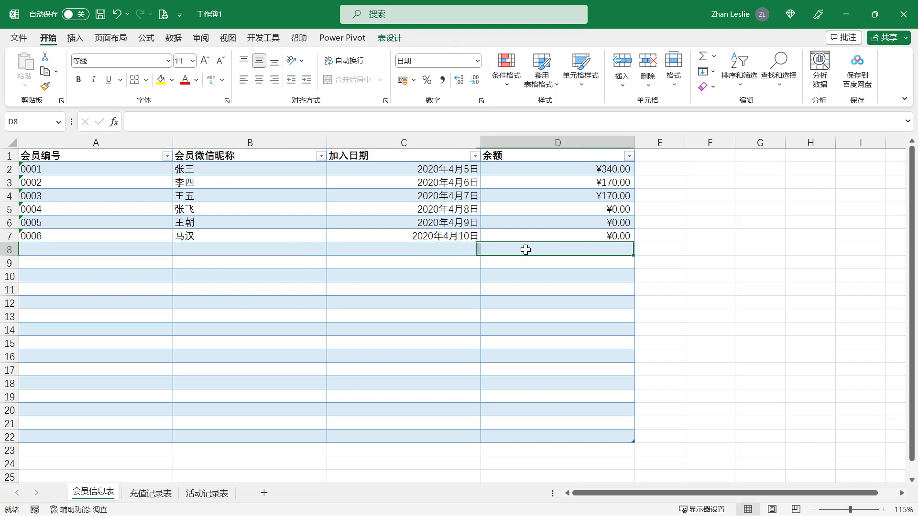
click(565, 273)
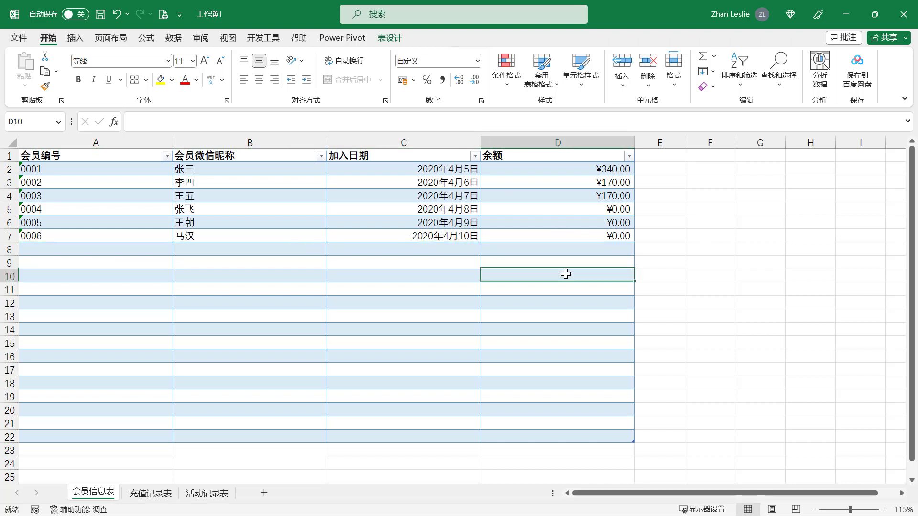
click(568, 236)
click(567, 272)
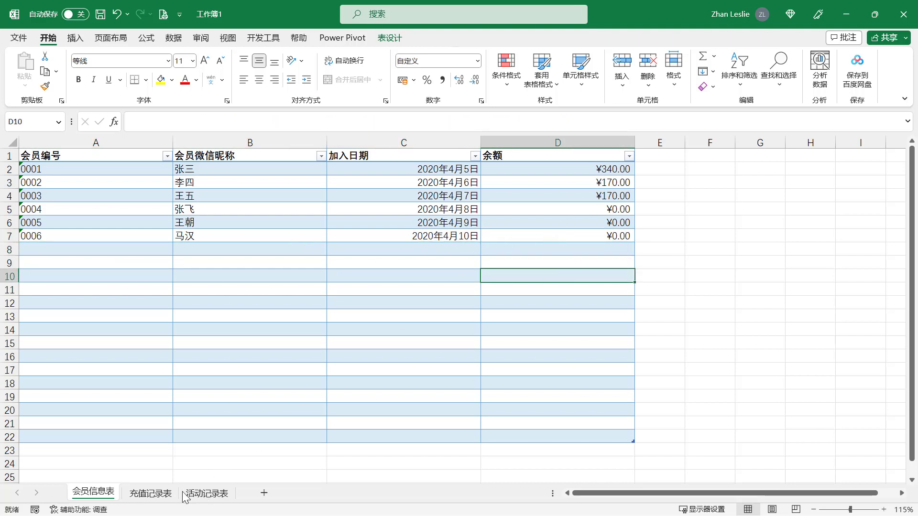
On 充值记录表, fill the B2 nickname lookup down and enter member number 0004
click(151, 494)
click(157, 232)
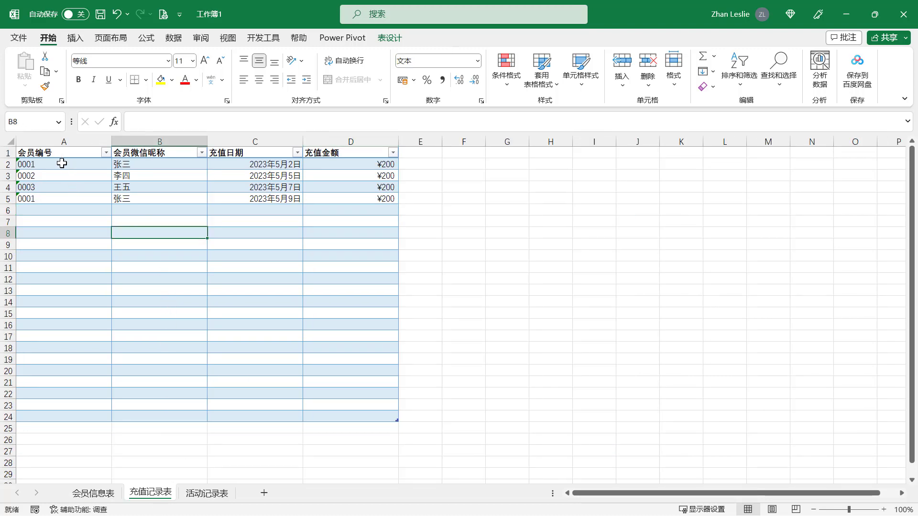
click(67, 163)
click(146, 165)
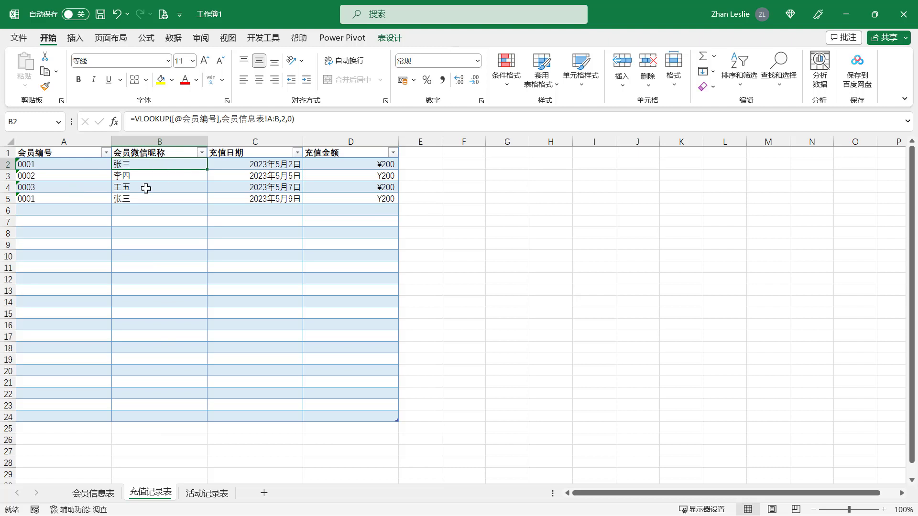
double_click(207, 169)
click(68, 211)
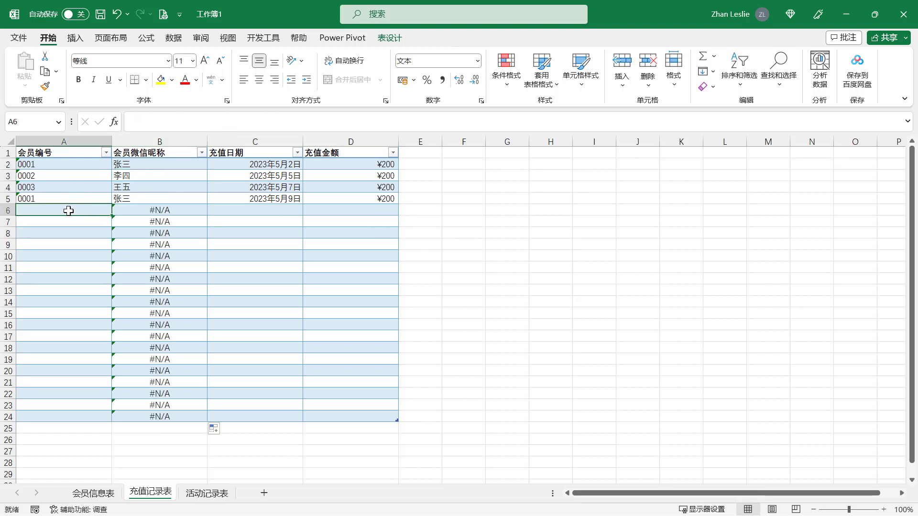
text(0004)
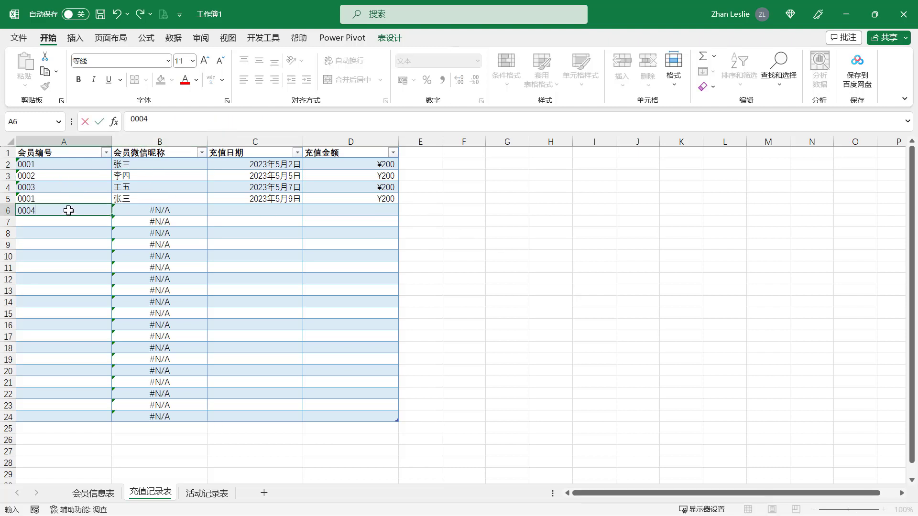
key(Tab)
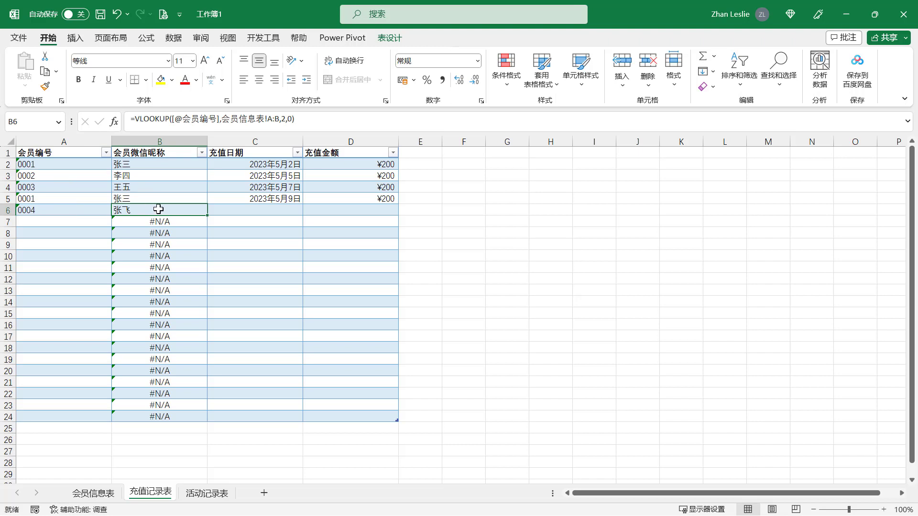
Enter recharge date 2023年5月13日 and amount ¥200 for the new row 6 record
click(261, 212)
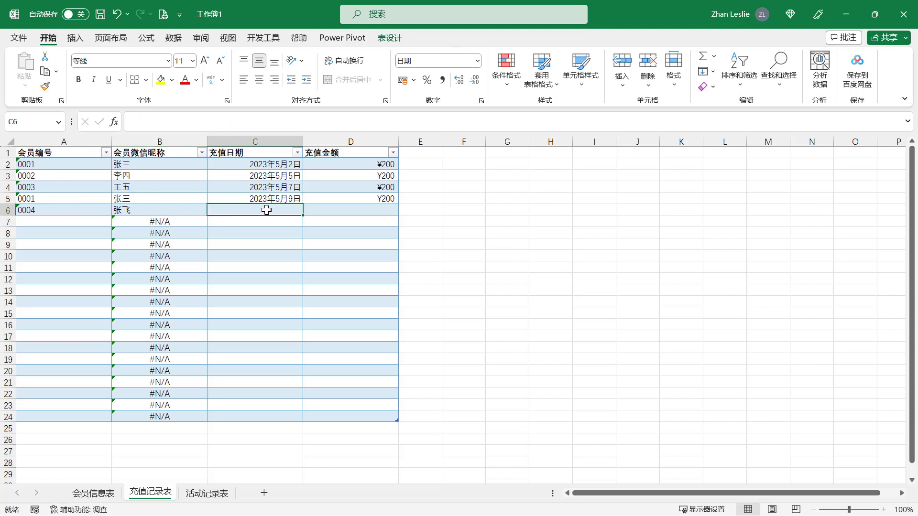
click(334, 210)
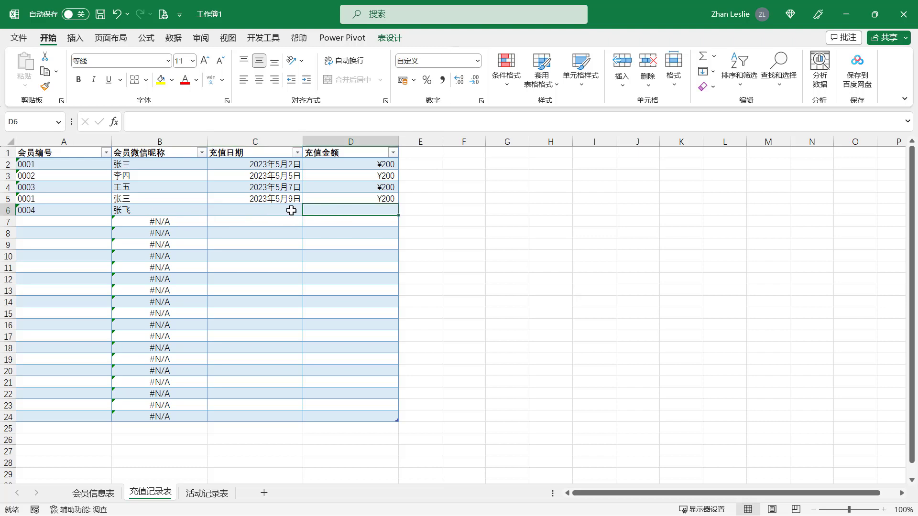
click(273, 210)
text(5/13)
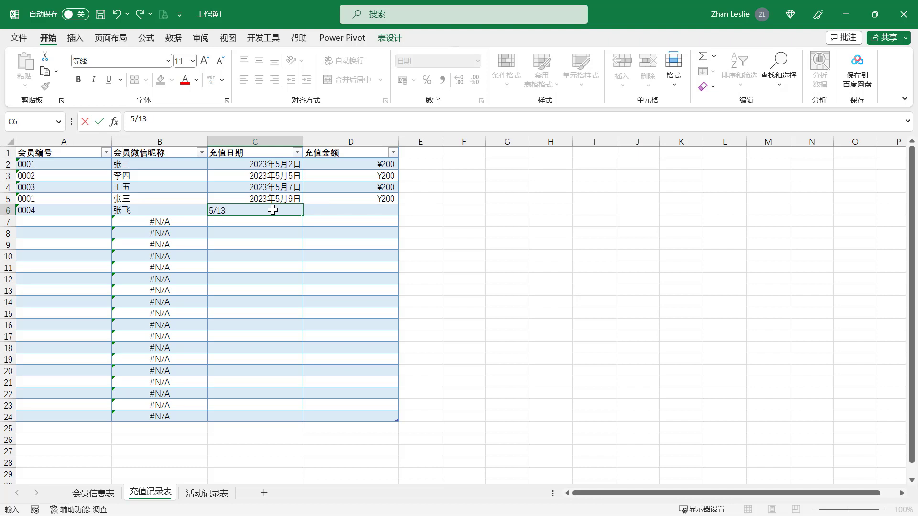
key(Tab)
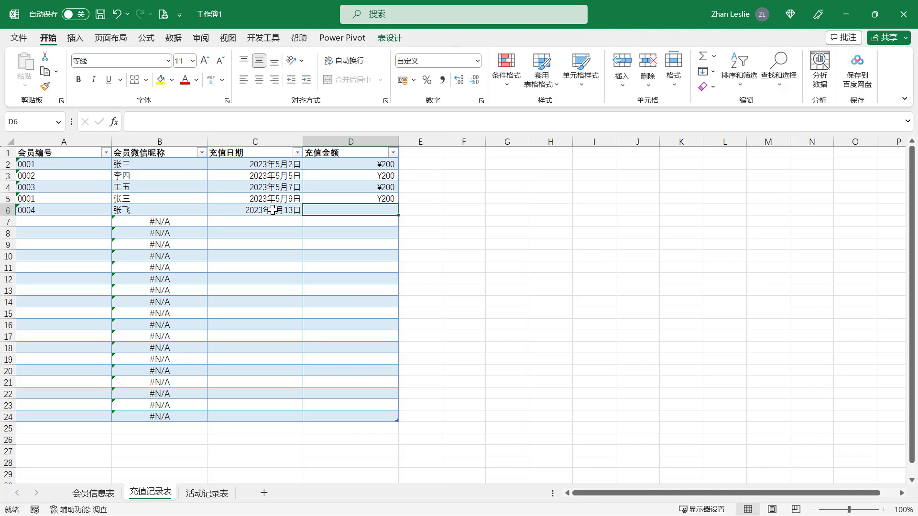
text(200)
key(Return)
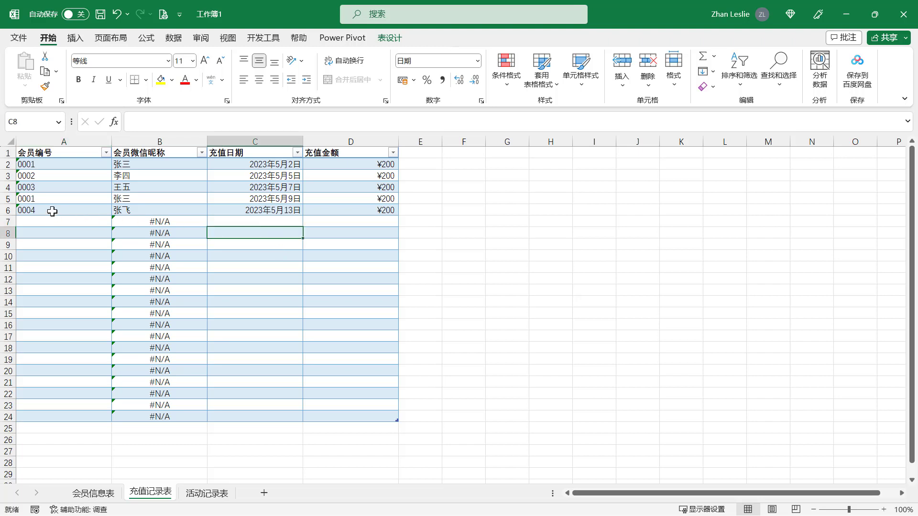
Review the new row 6 record (0004, ¥200), then go to the 活动记录表 sheet
drag(51, 210, 267, 211)
click(341, 214)
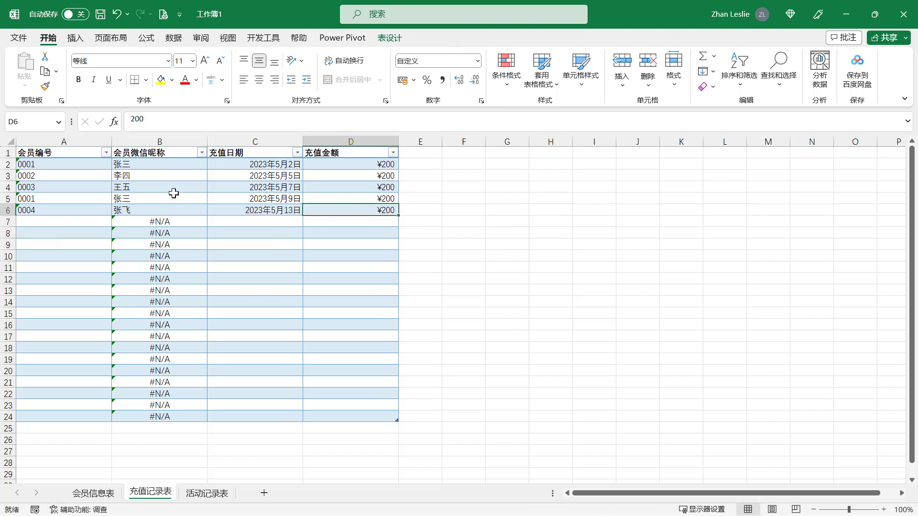
click(60, 210)
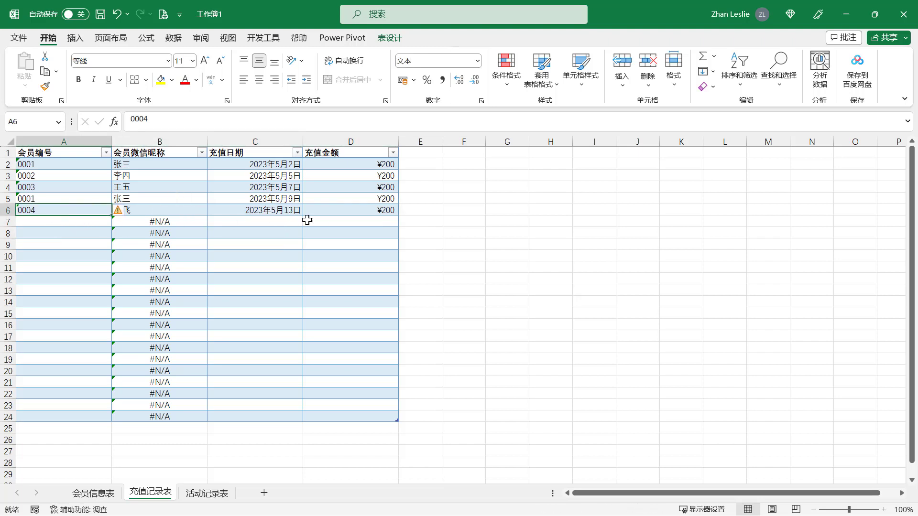
click(356, 211)
click(207, 494)
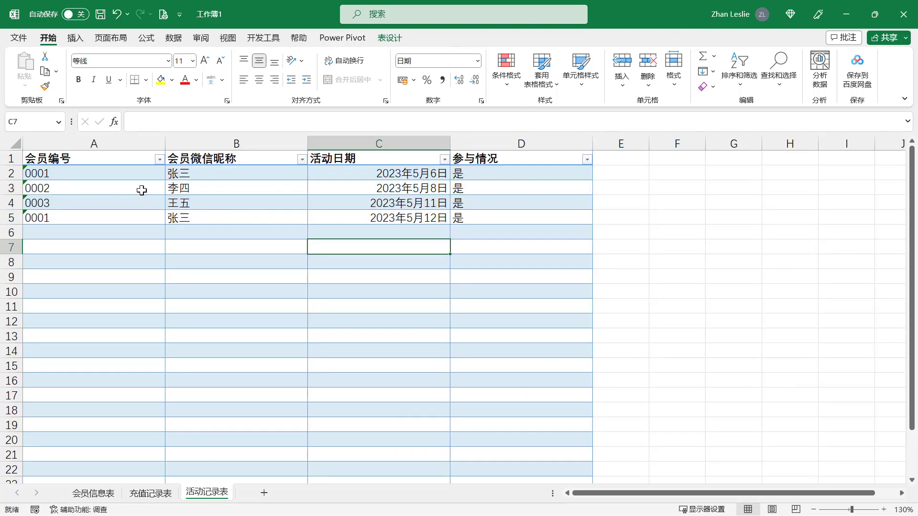
Inspect the existing activity records' nicknames and dates on 活动记录表
click(90, 159)
click(205, 175)
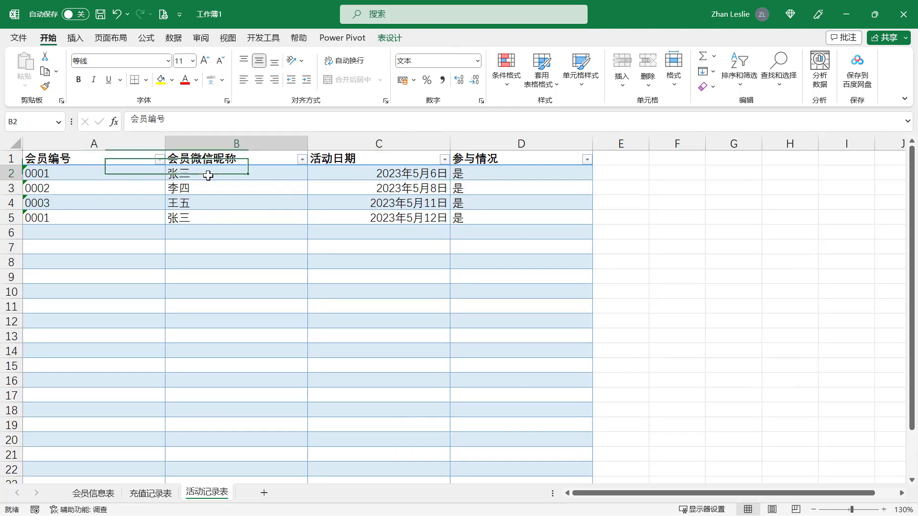
click(345, 177)
click(404, 188)
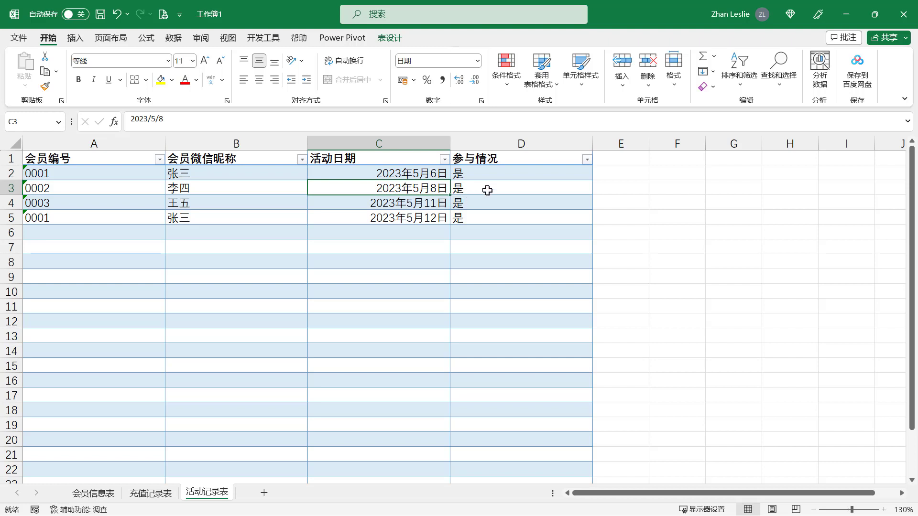
click(487, 190)
click(432, 203)
Enter 5/13 in C6 and fill 2023年5月13日 down through row 19
click(297, 232)
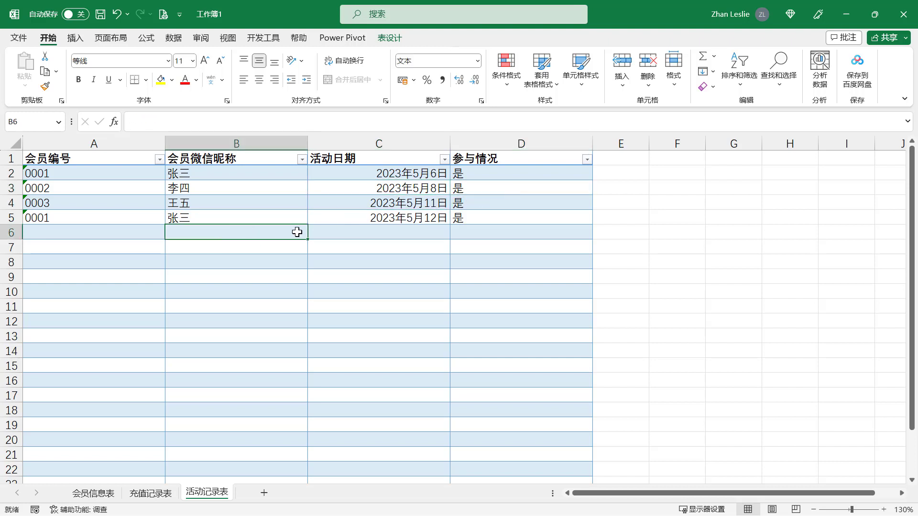
drag(369, 229, 382, 322)
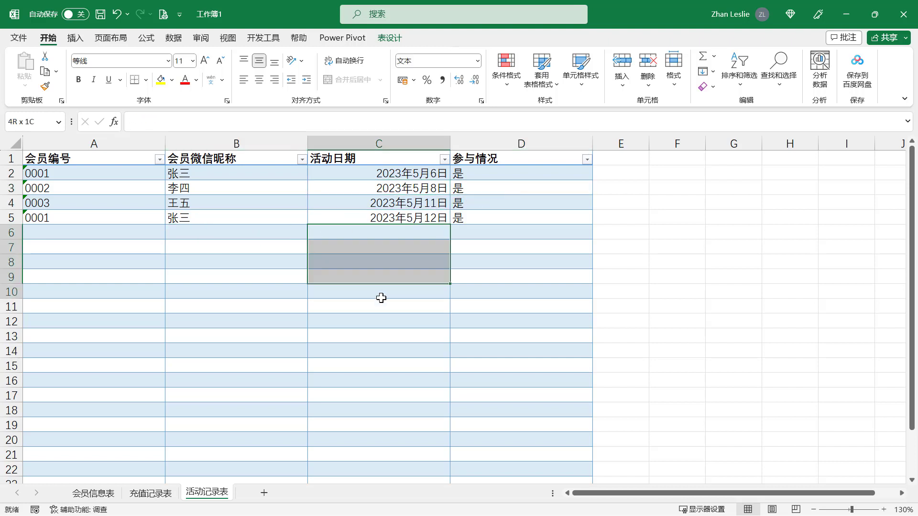
click(402, 234)
text(5/1)
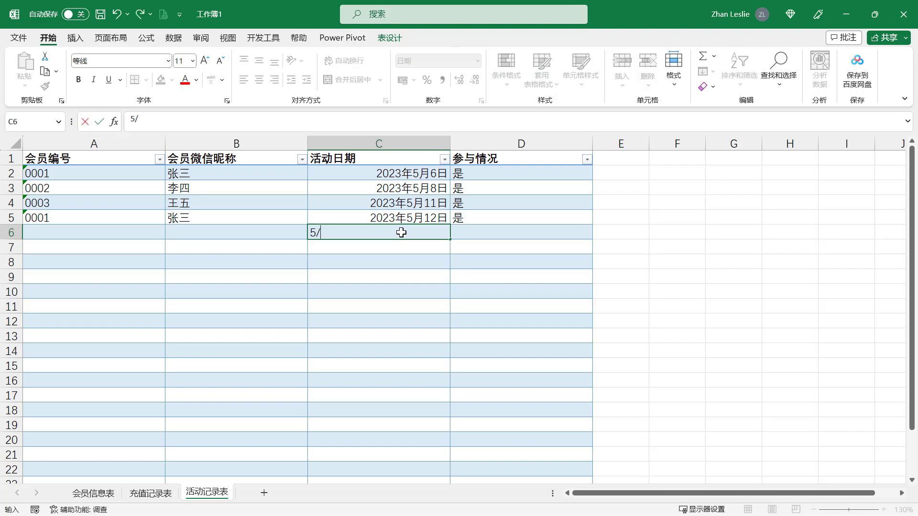
text(3)
key(Return)
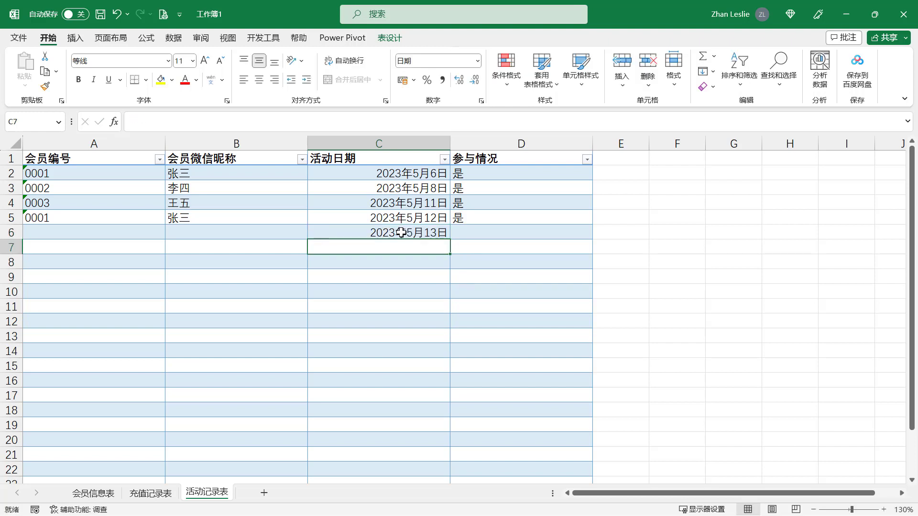
drag(400, 233, 409, 427)
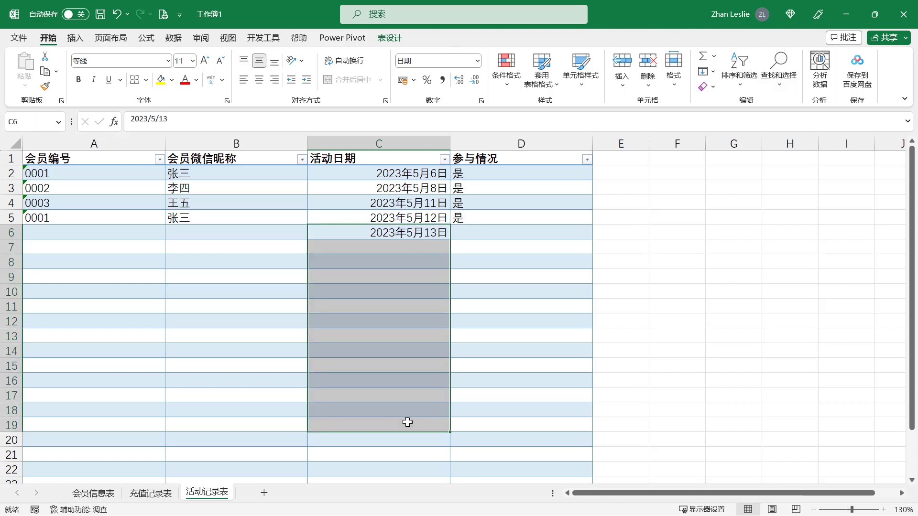
key(ctrl+d)
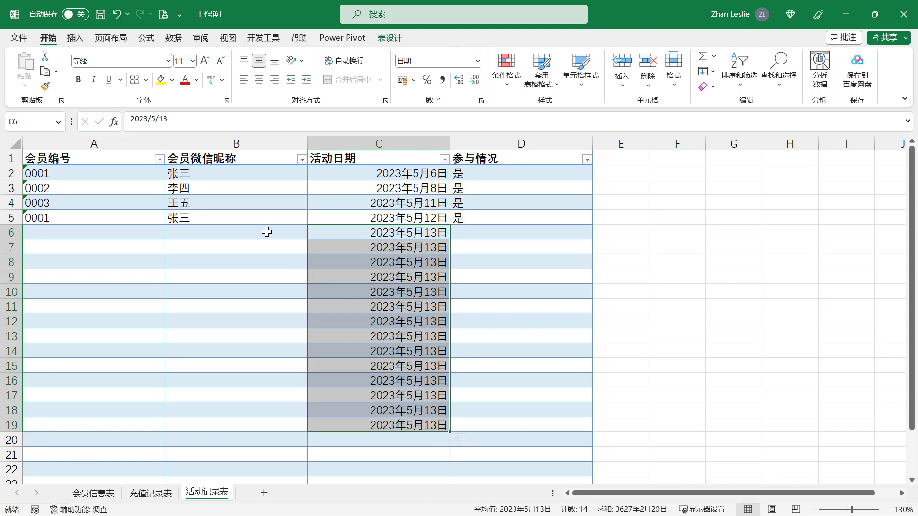
Select the empty nickname and member-number cells in rows 6–19
drag(267, 232, 271, 434)
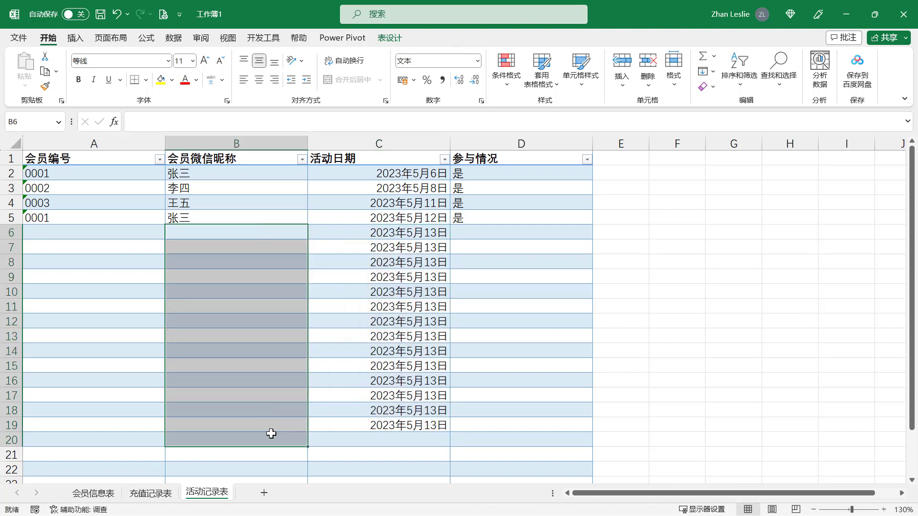
click(262, 233)
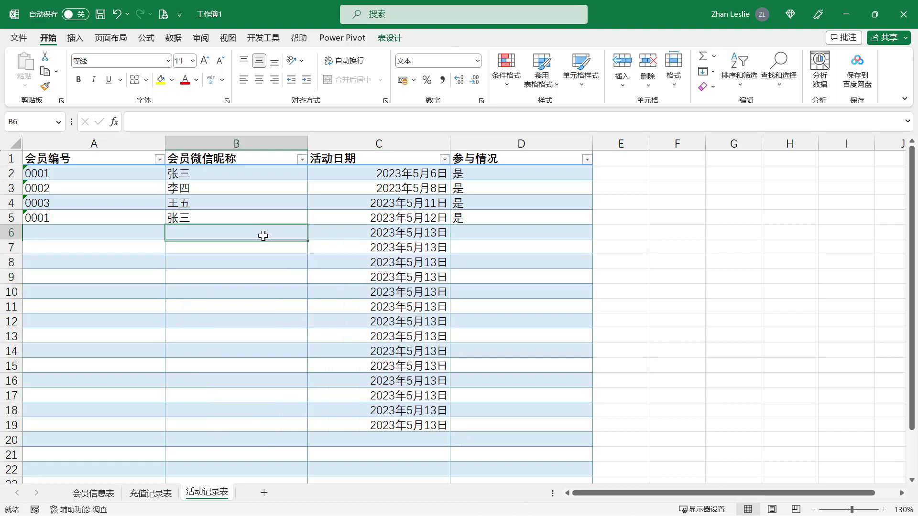
click(115, 232)
click(184, 231)
click(118, 231)
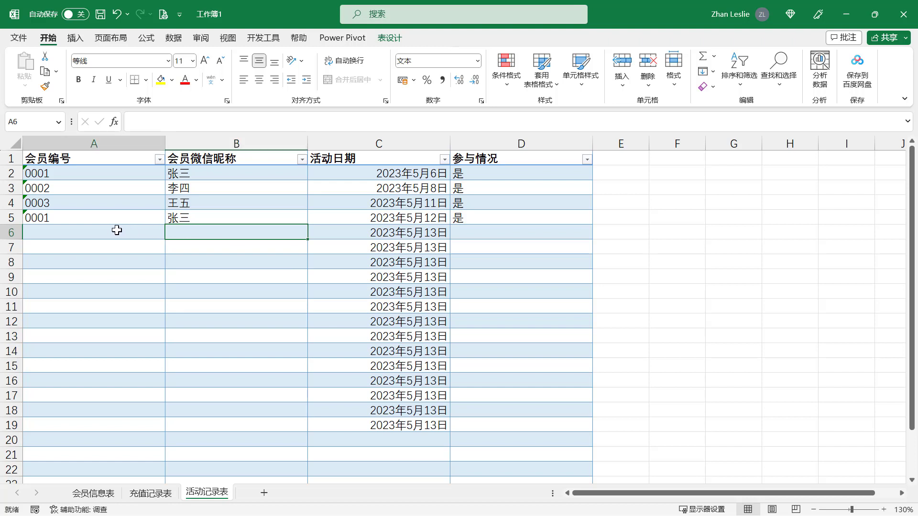
click(203, 233)
click(107, 232)
click(197, 233)
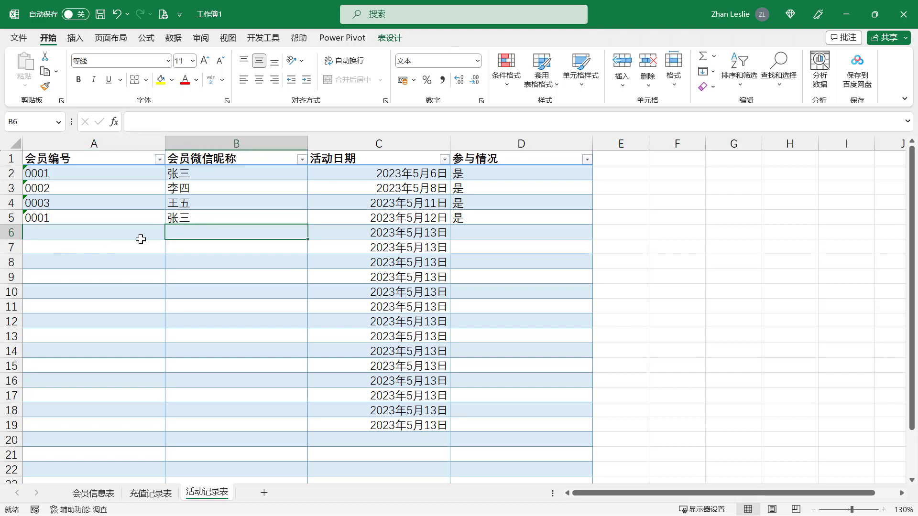
drag(195, 231, 219, 426)
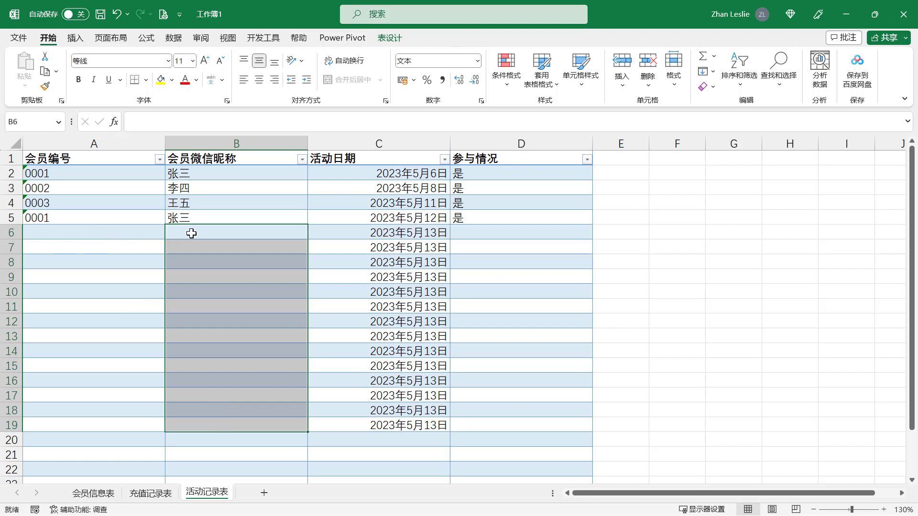
drag(194, 232, 213, 439)
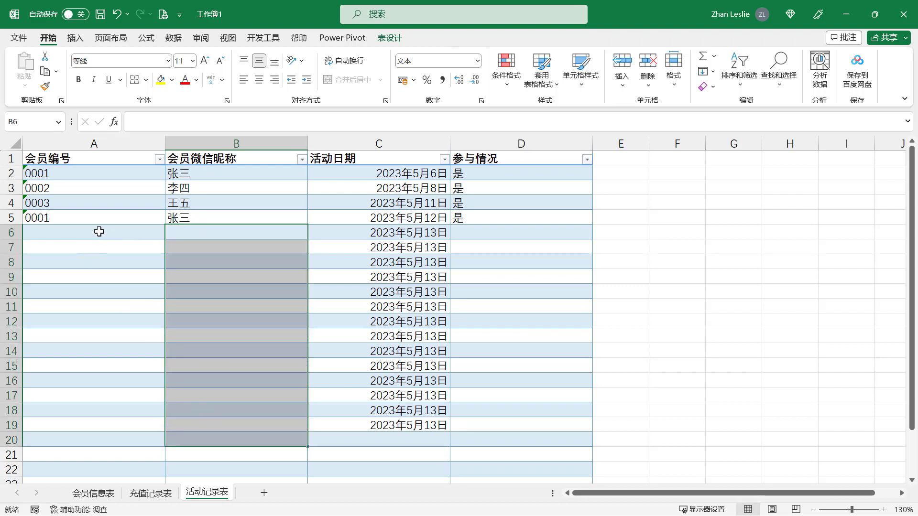
drag(98, 232, 90, 425)
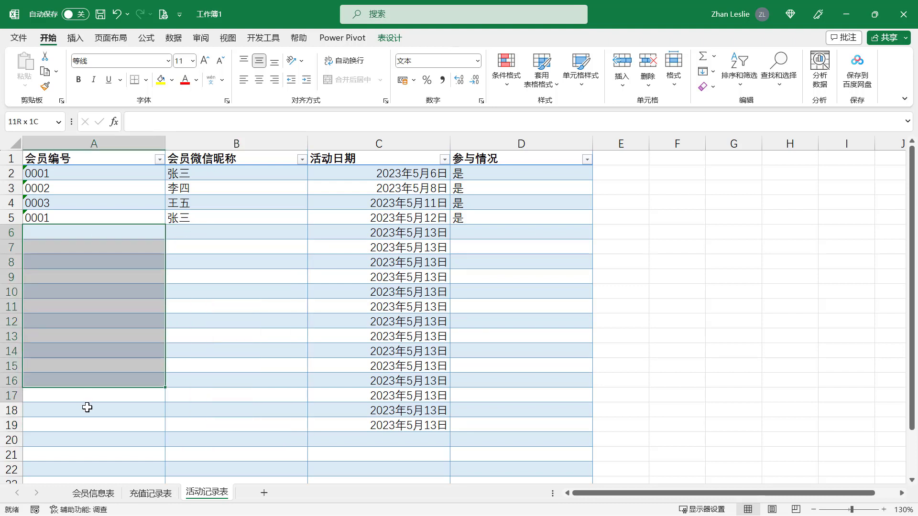
Fill 是 down the 参与情况 column from row 5 through row 19 with Ctrl+D
click(474, 233)
drag(473, 217, 504, 422)
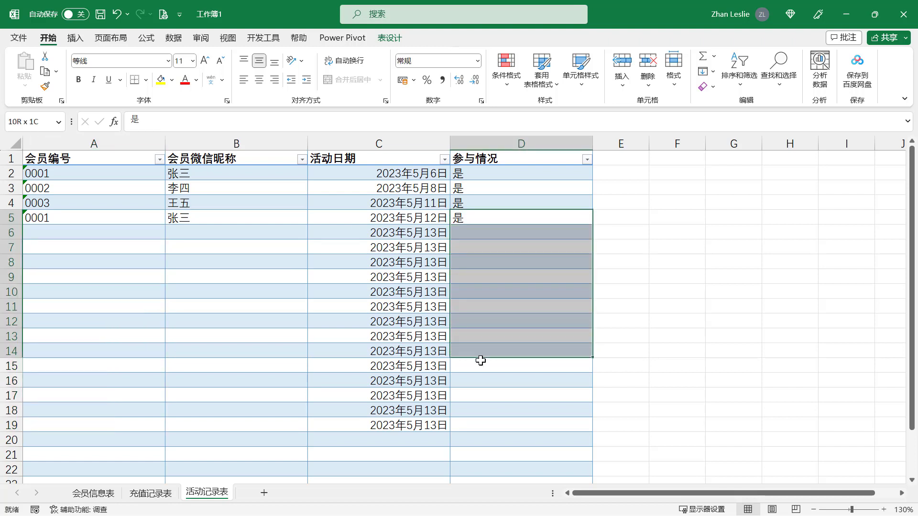
key(ctrl+d)
click(507, 328)
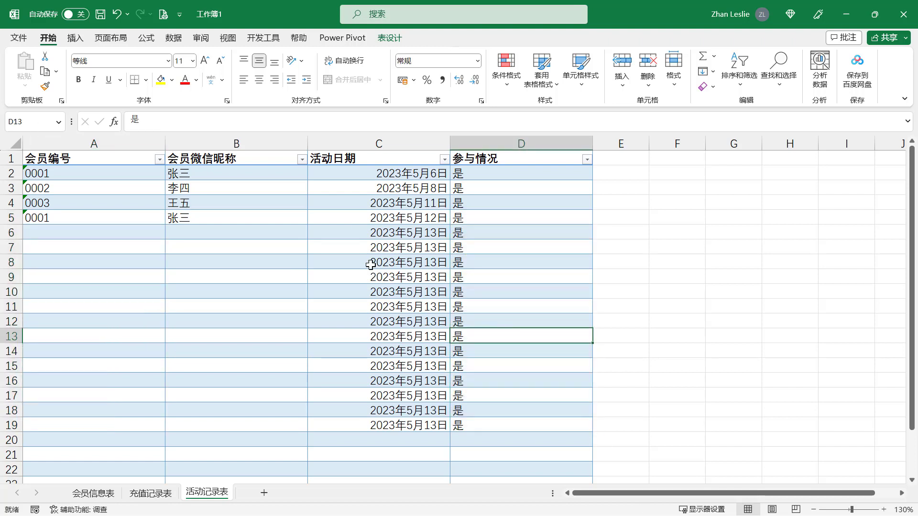
drag(261, 234, 261, 425)
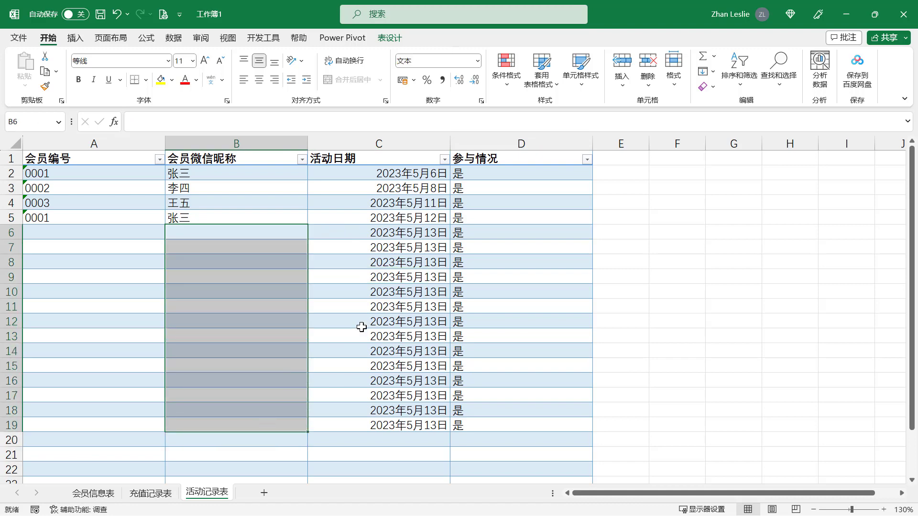
click(423, 263)
Inspect the D2 balance formula on 会员信息表, then the B2 nickname lookup on 充值记录表
click(109, 494)
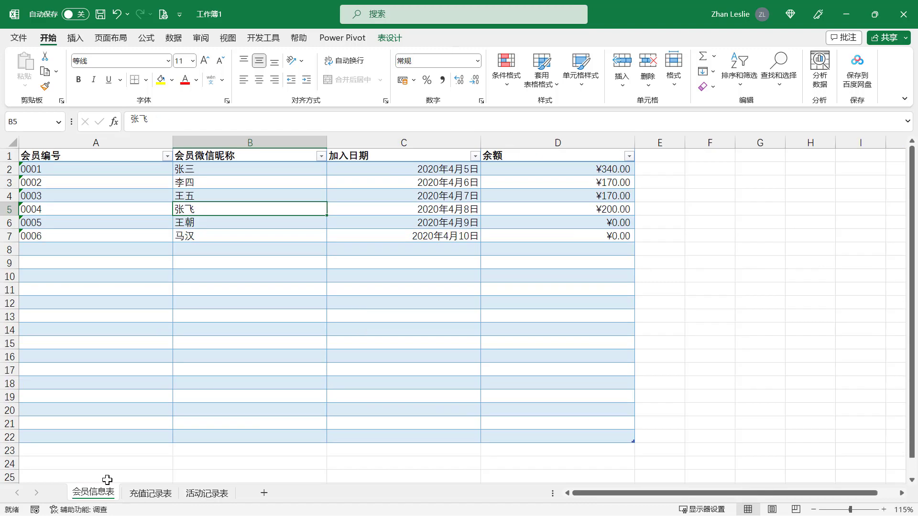
click(543, 169)
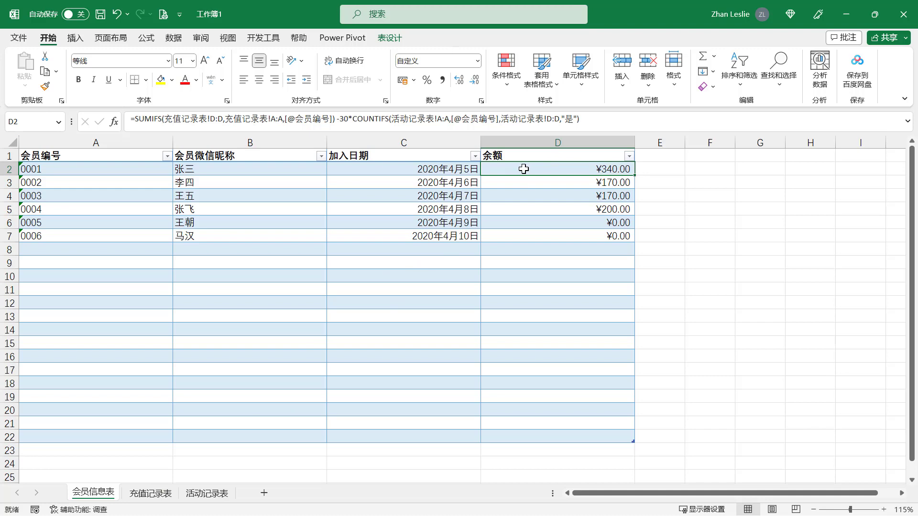
click(163, 499)
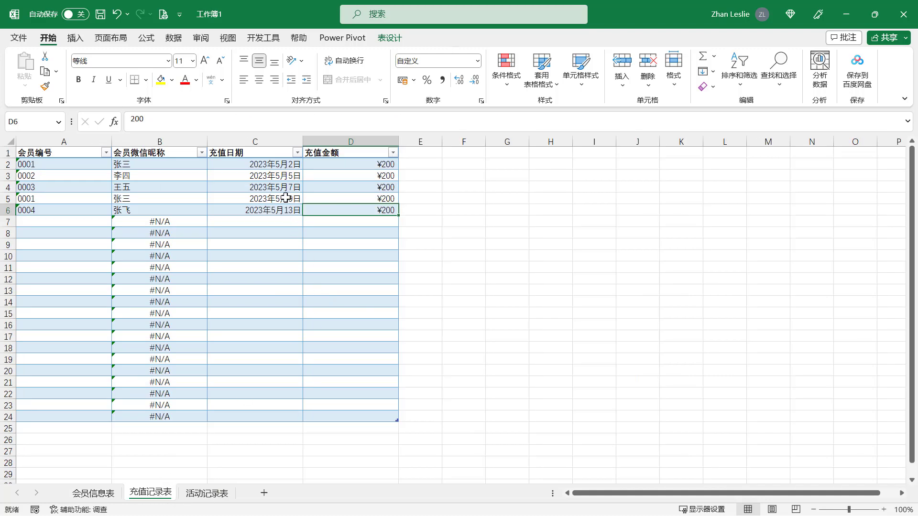
click(180, 164)
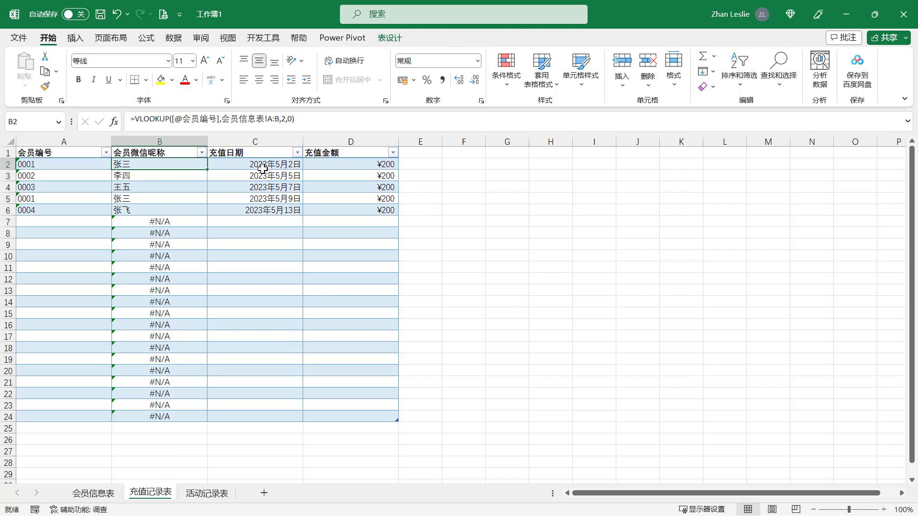
click(332, 164)
click(144, 165)
Compare recharge nicknames, dates and amounts in rows 2 and 5 of 充值记录表
click(132, 198)
click(240, 198)
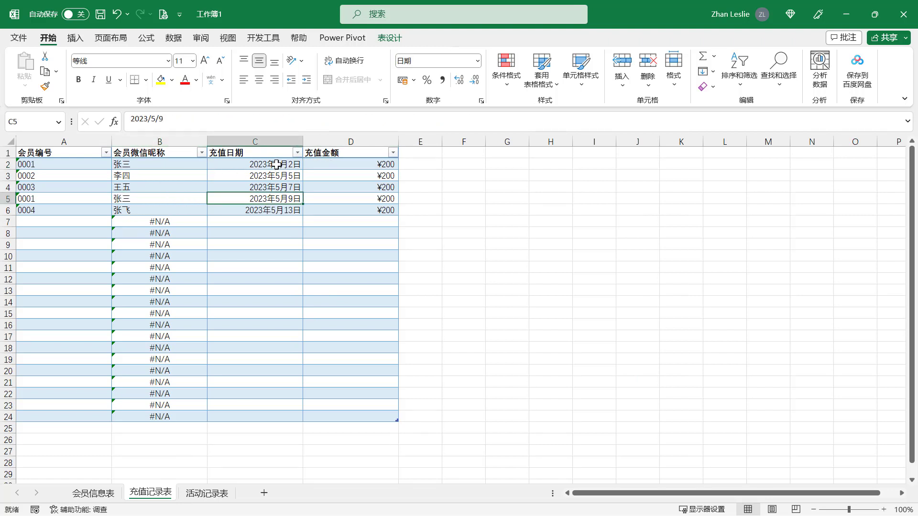
click(276, 165)
click(337, 166)
click(349, 198)
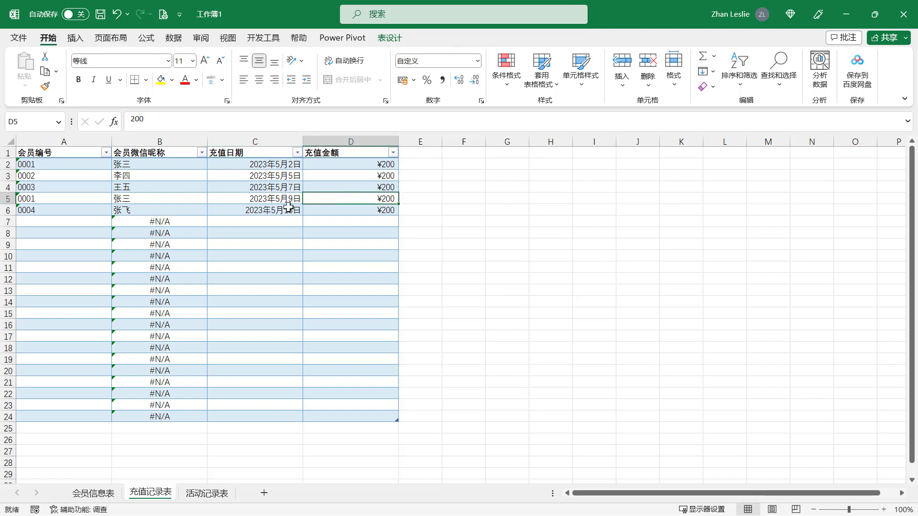
click(113, 494)
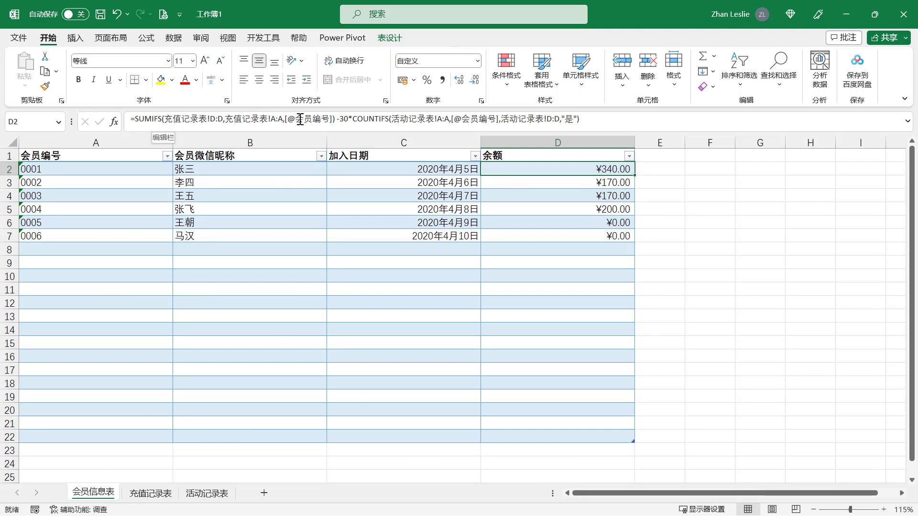
click(150, 493)
click(343, 165)
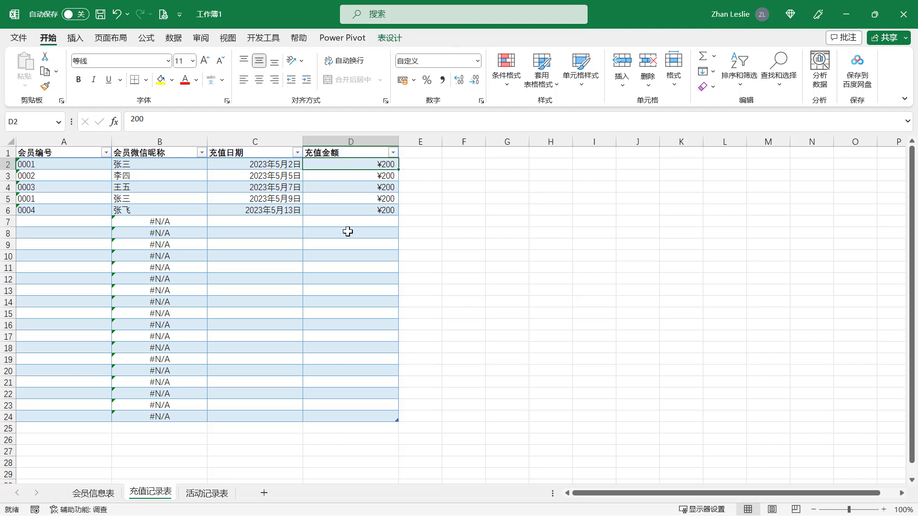
Highlight the SUMIFS recharge-total part of the 会员信息表 balance formula, then cancel the edit
click(64, 166)
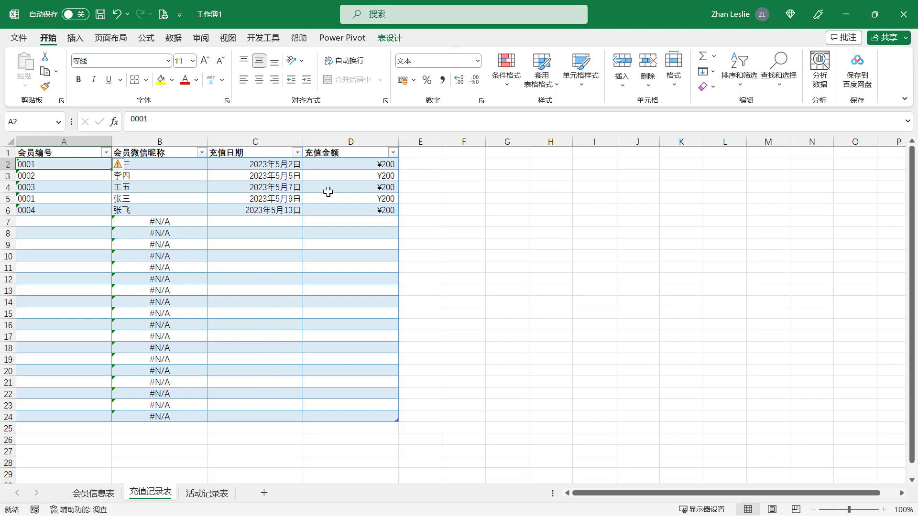
click(109, 496)
click(158, 119)
drag(145, 119, 332, 119)
key(Escape)
click(151, 493)
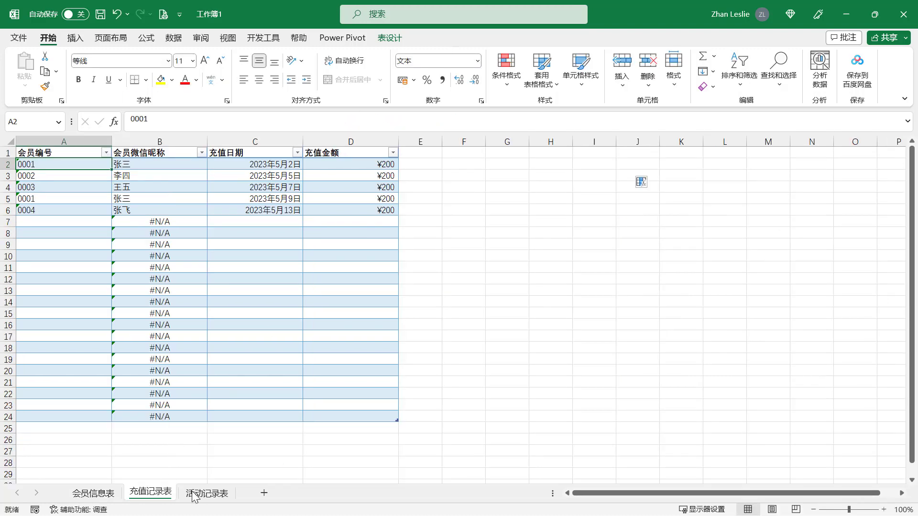
Review the 活动记录表 records' nicknames, dates and 是 participation entries
click(207, 493)
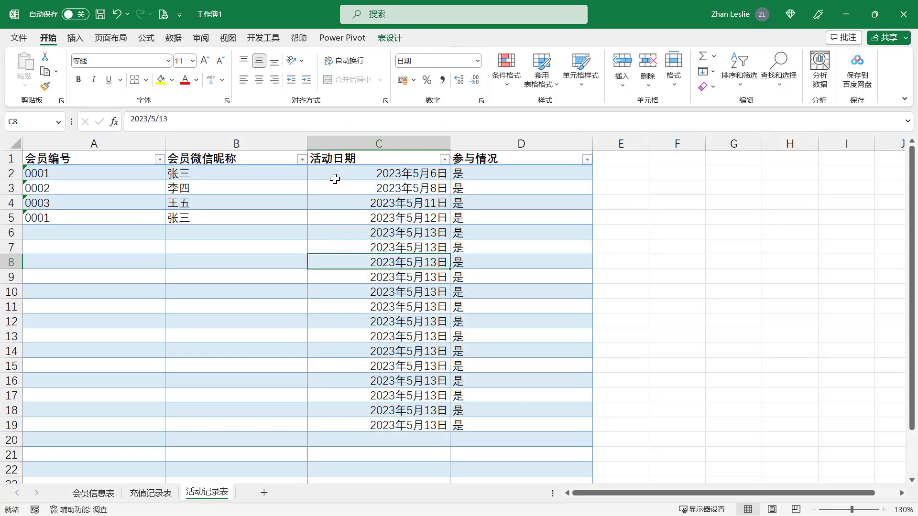
click(251, 174)
click(215, 218)
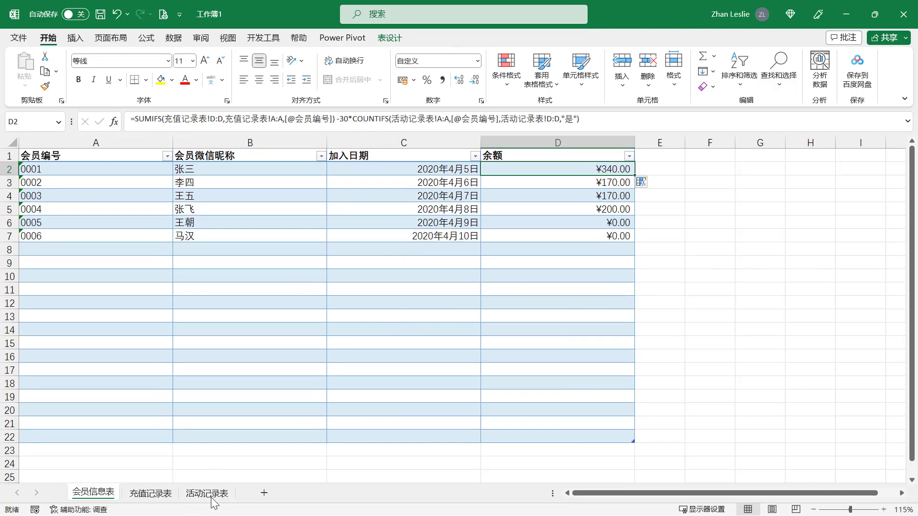
click(210, 497)
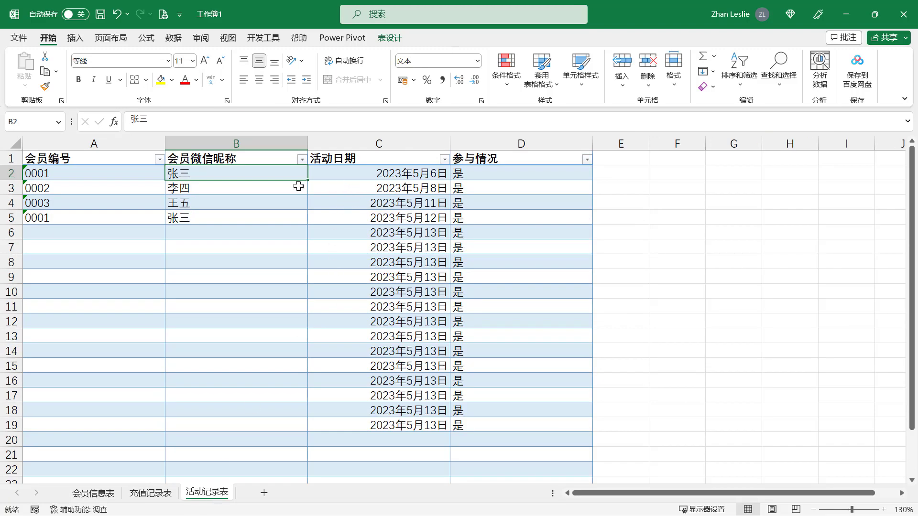
drag(228, 170, 363, 172)
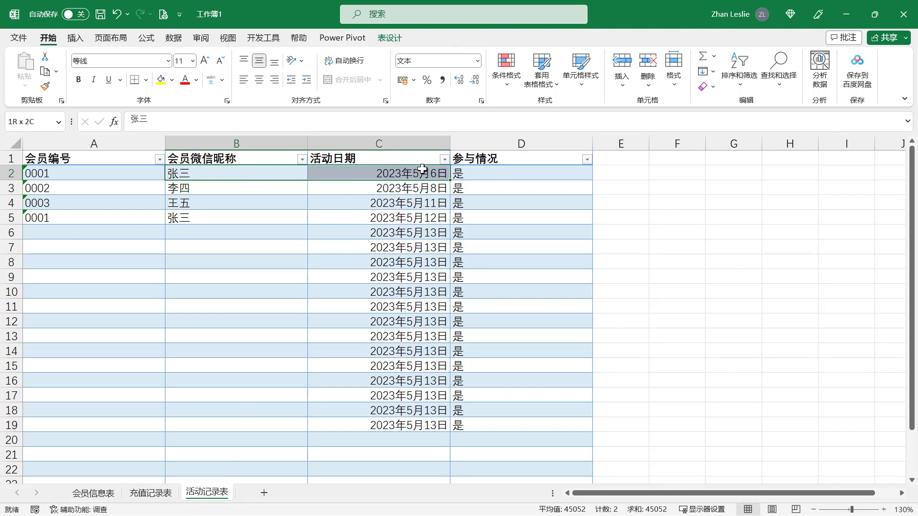
drag(214, 217, 492, 216)
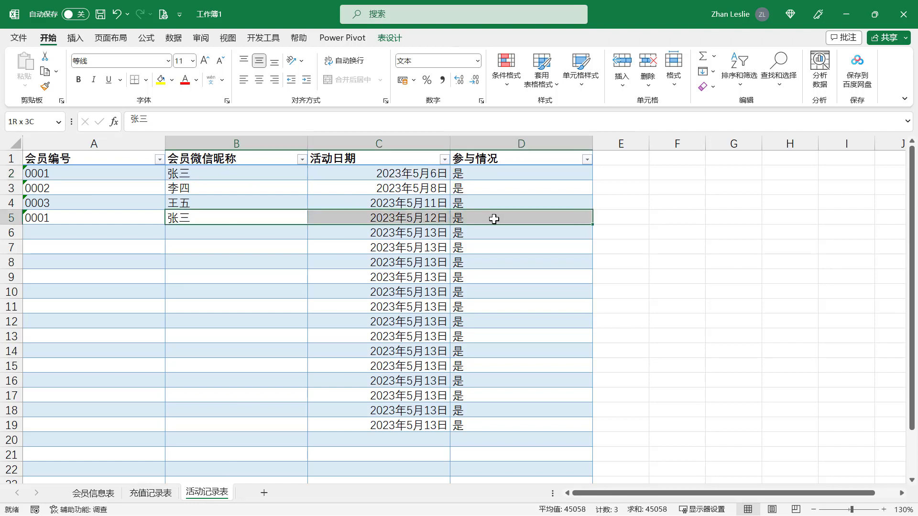
click(471, 172)
click(250, 177)
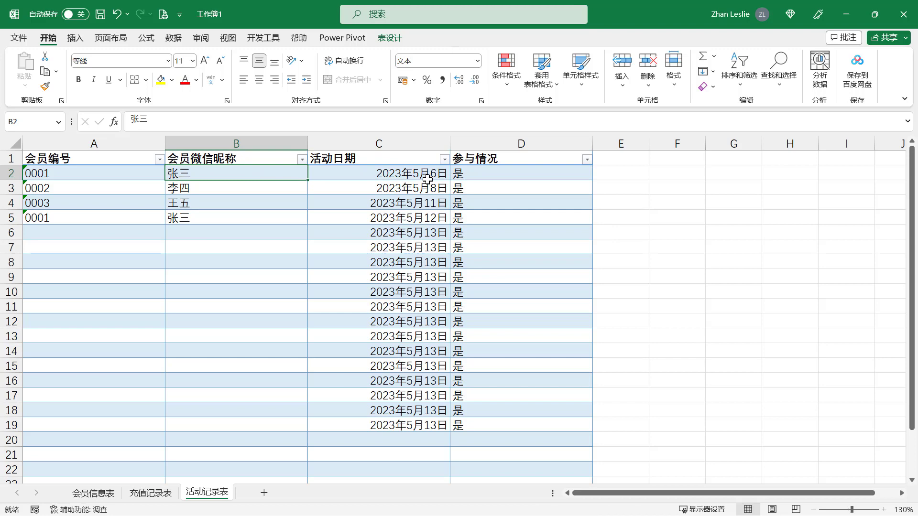
click(478, 177)
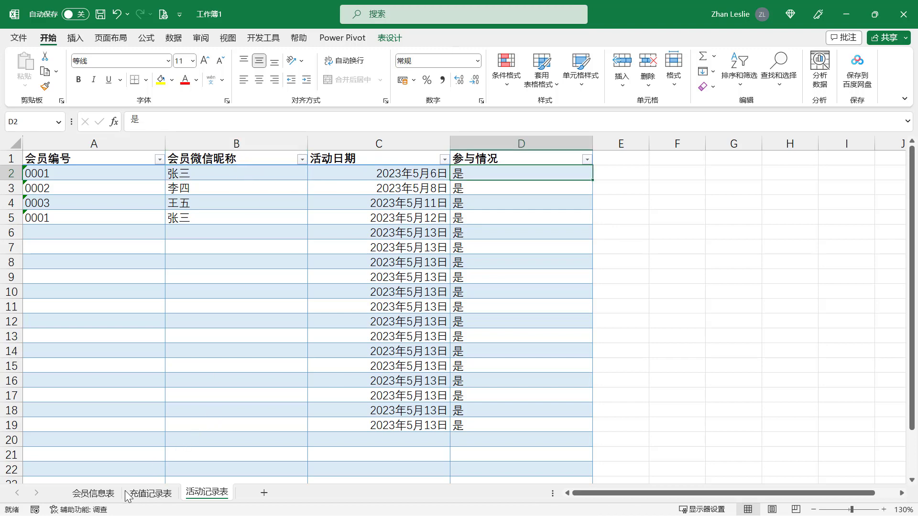
Check the -30 per-activity deduction in the D2 balance formula, leaving it unchanged
click(93, 492)
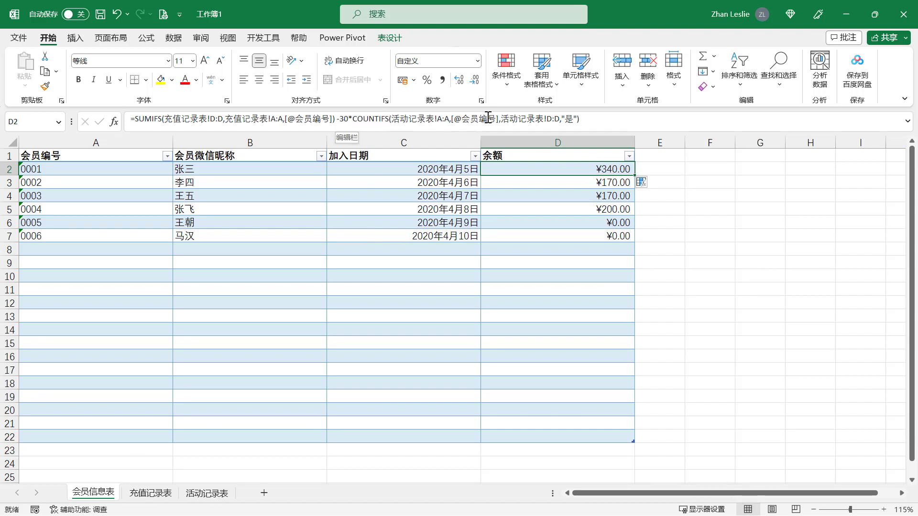
click(343, 121)
double_click(342, 119)
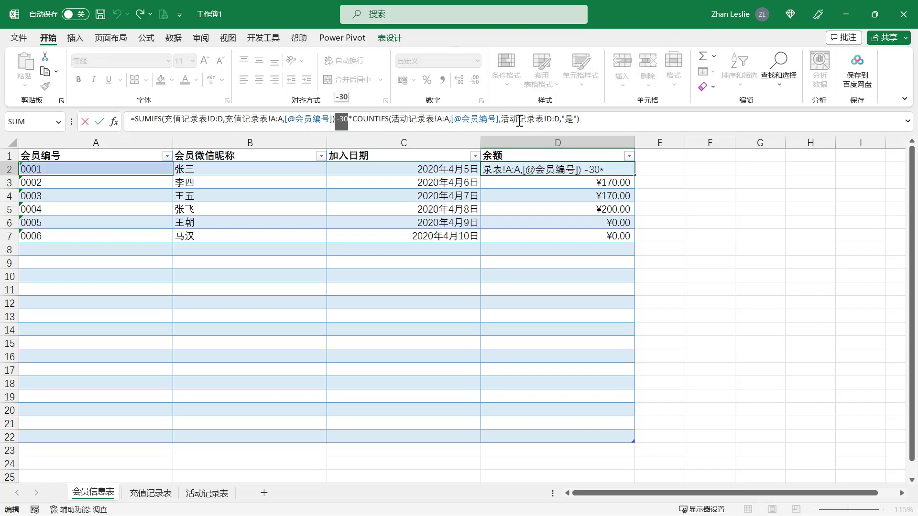
key(Return)
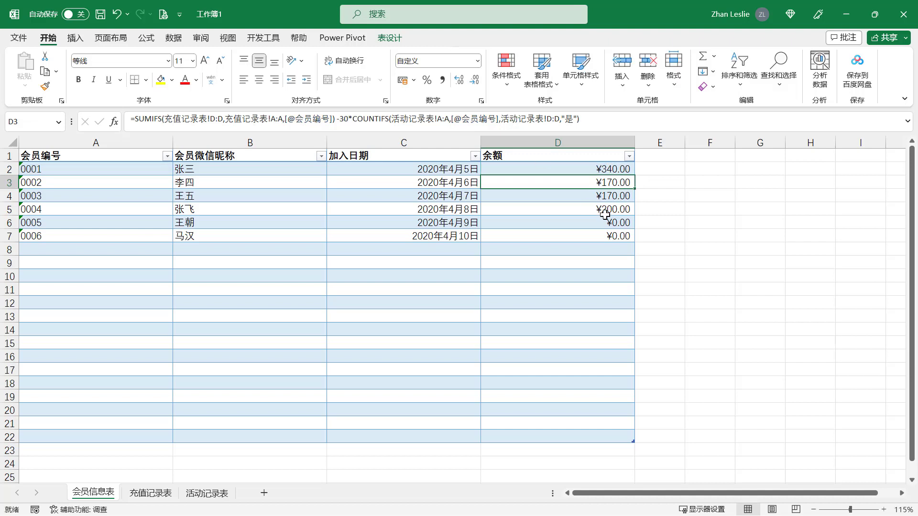
click(577, 166)
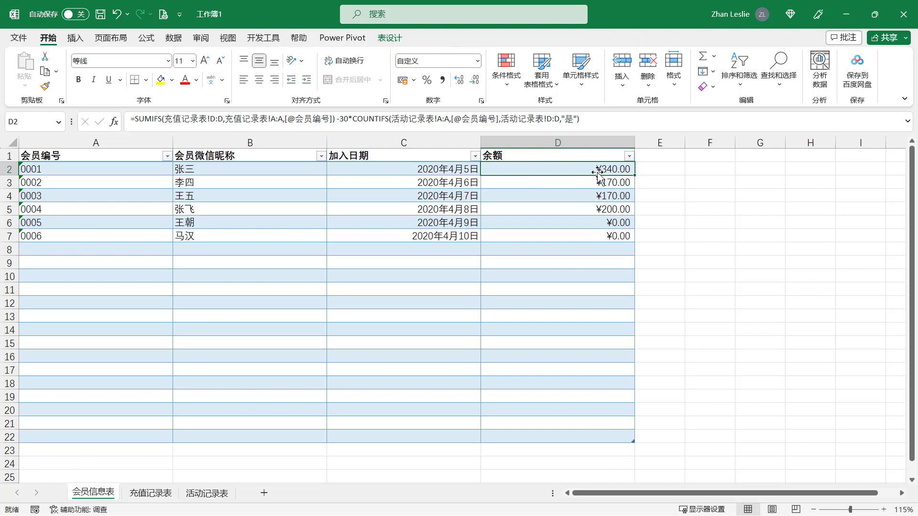
Review 李四's nickname, join date, balance formula and ¥200 recharge record
click(551, 180)
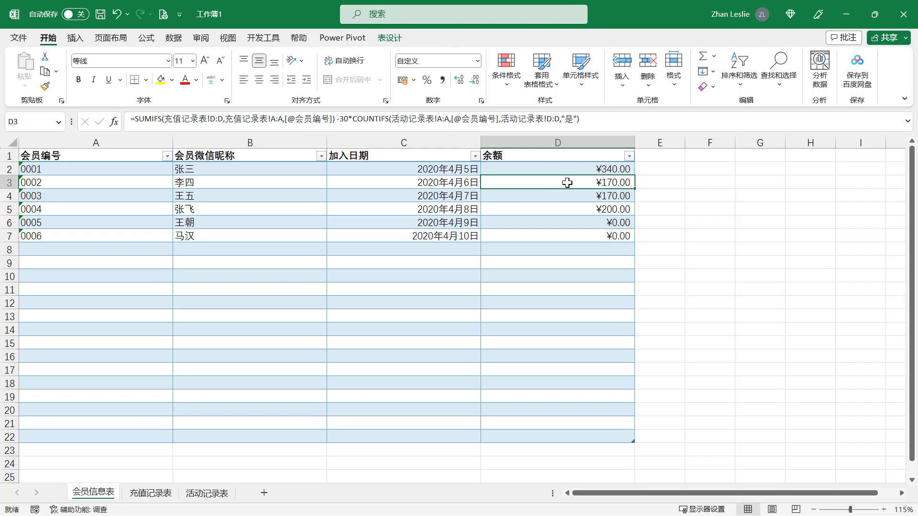
click(183, 185)
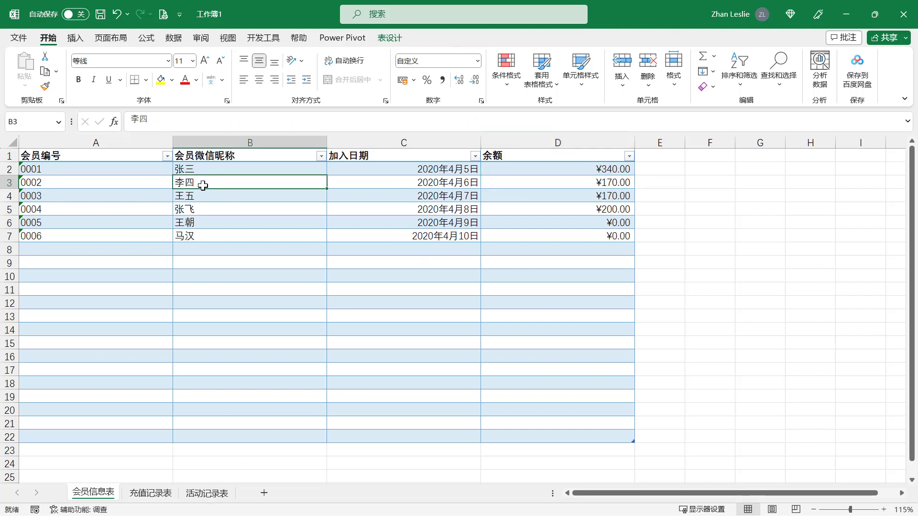
click(461, 182)
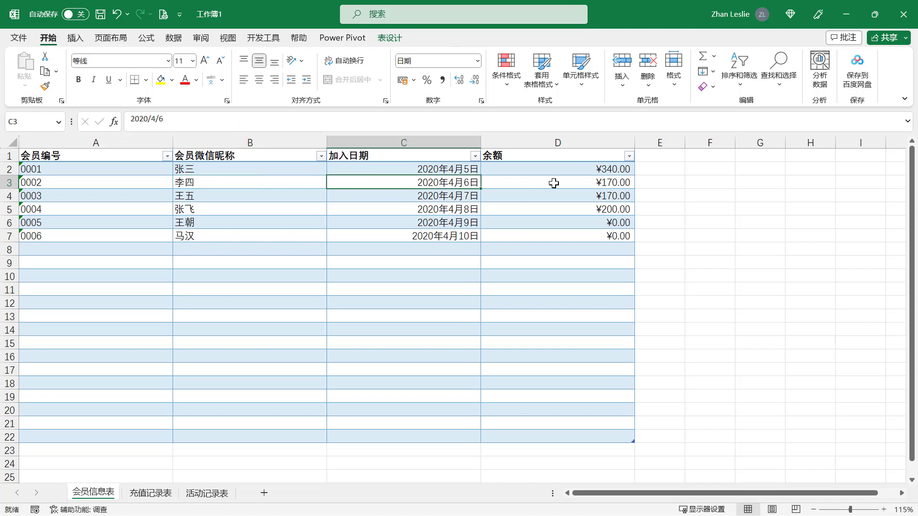
click(560, 182)
click(158, 493)
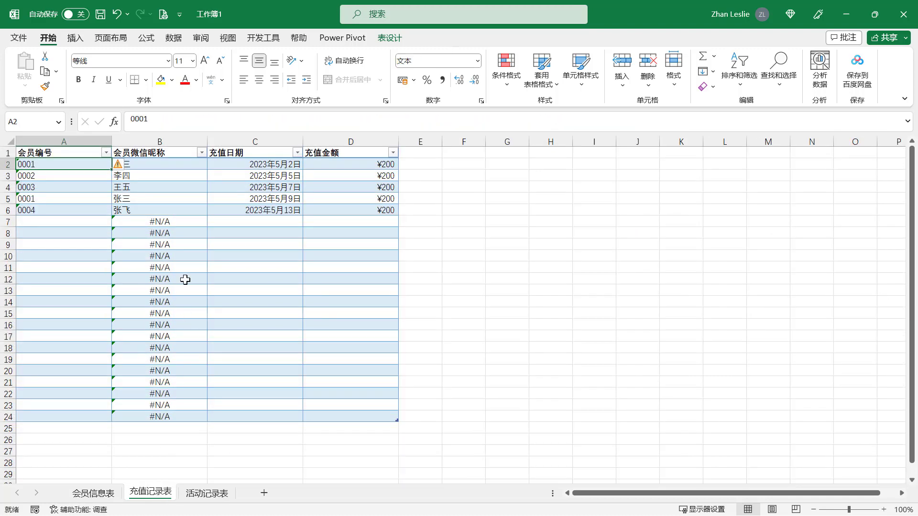
click(153, 177)
click(272, 176)
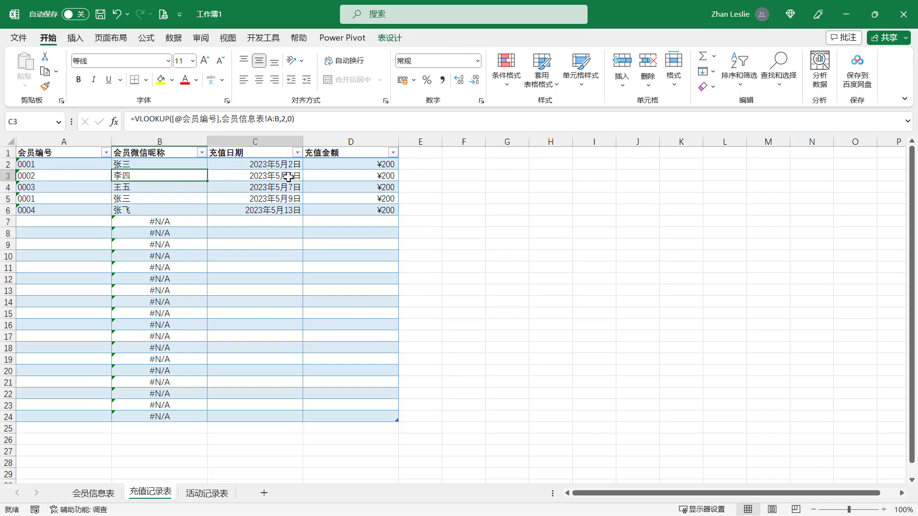
click(365, 175)
Check 李四's 2023/5/8 activity entry and participation status on 活动记录表
click(210, 494)
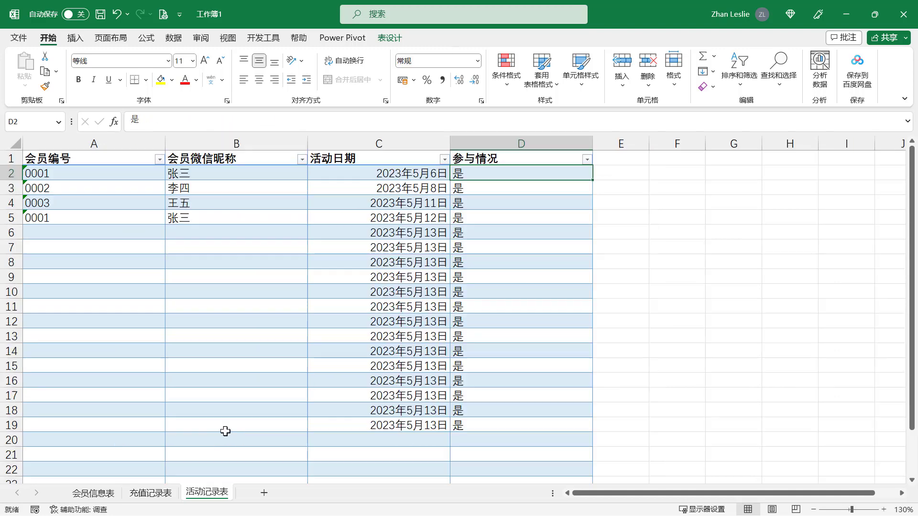
click(221, 192)
click(382, 188)
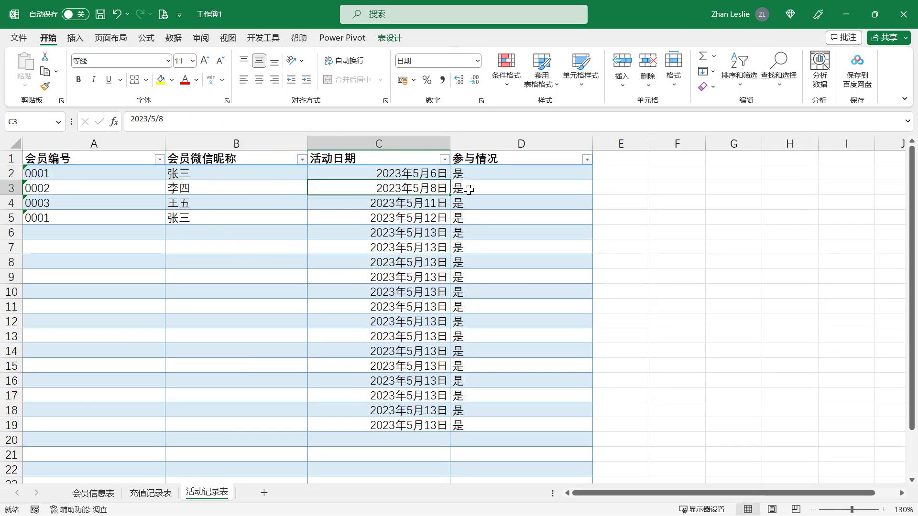
click(488, 189)
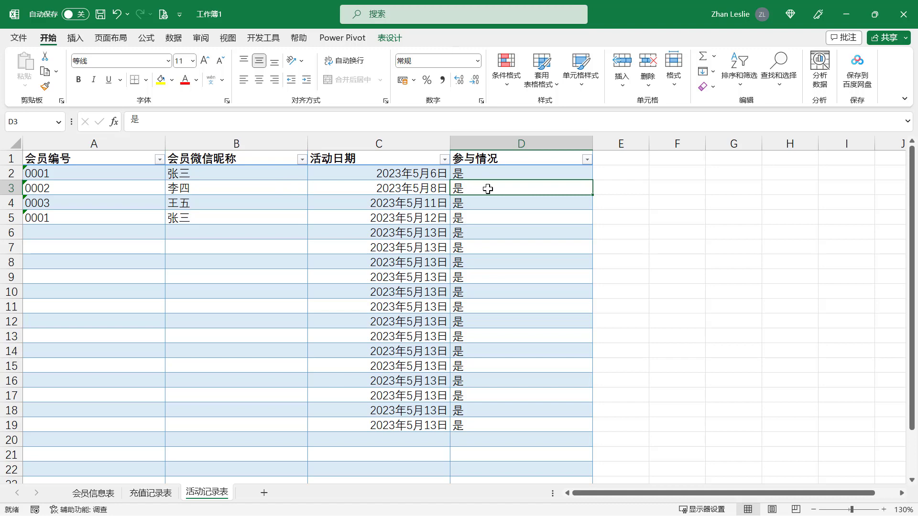
click(106, 494)
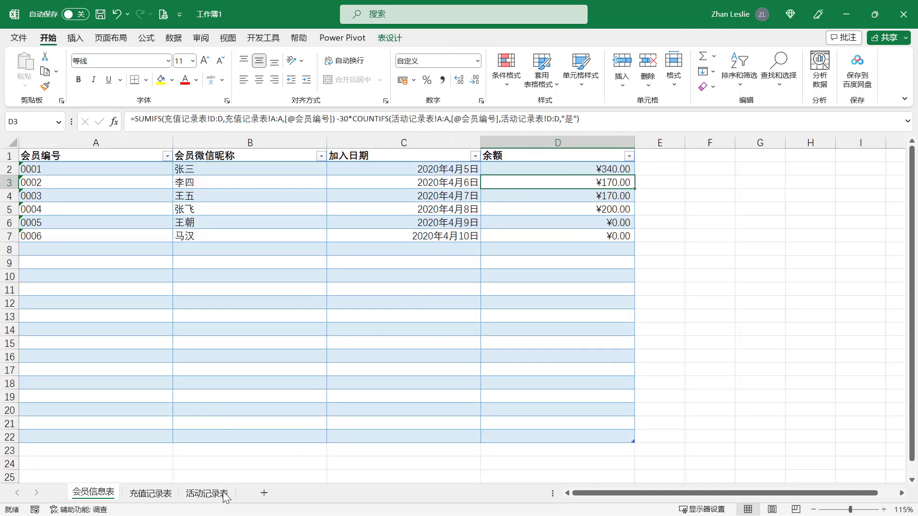
click(207, 493)
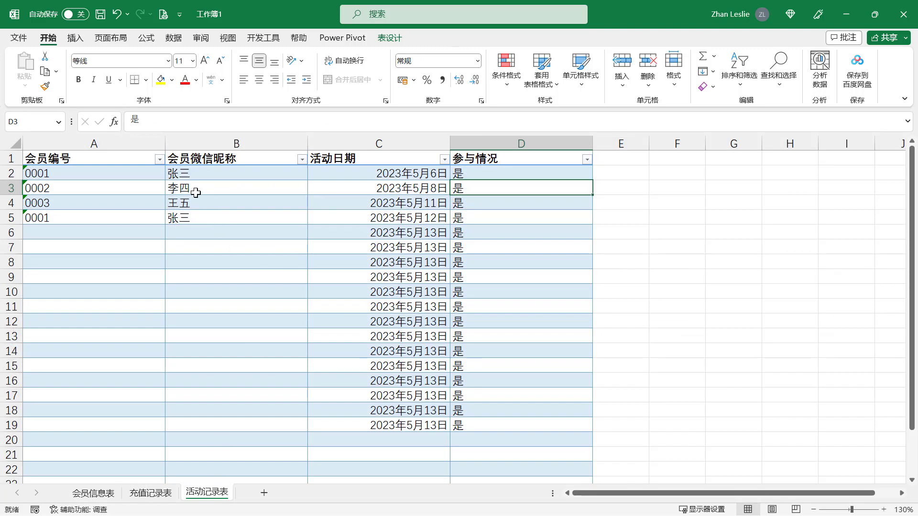
Copy member 0002 李四's ID and nickname from row 3 into row 6, then check the balance
drag(86, 189, 206, 186)
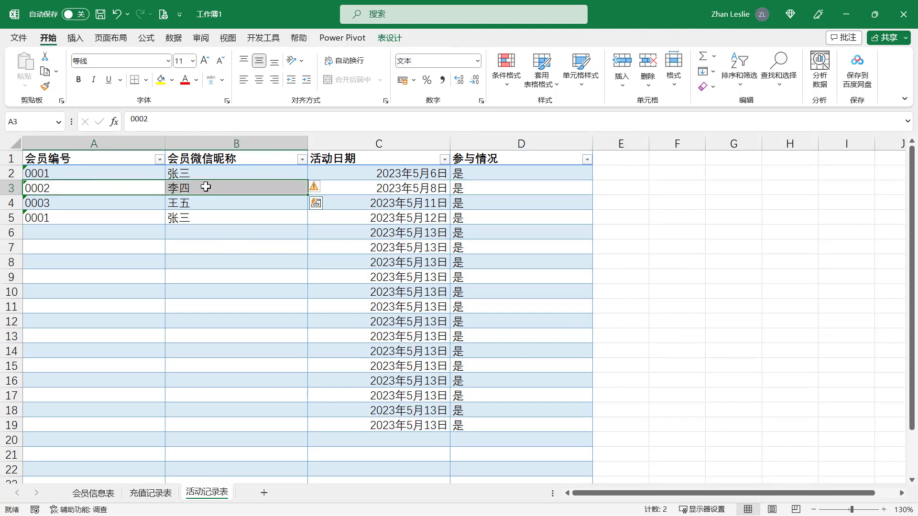
key(ctrl+c)
click(119, 236)
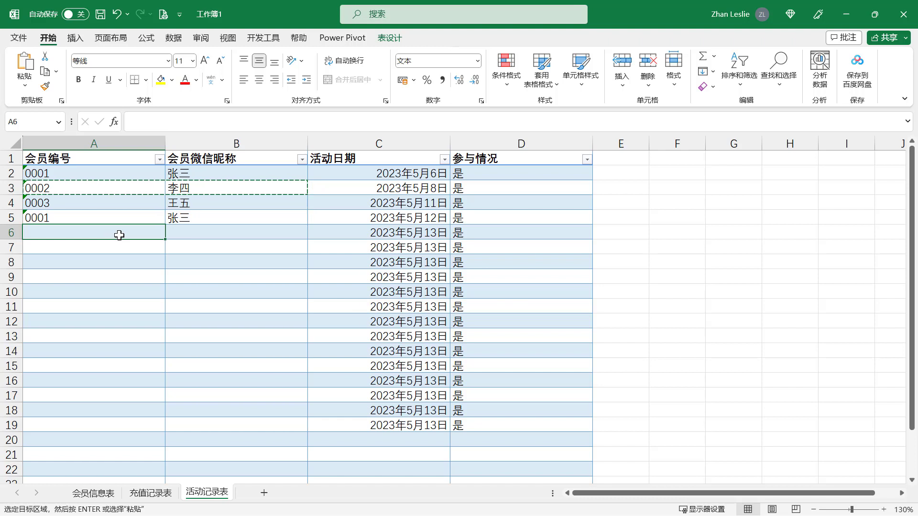
key(ctrl+v)
click(356, 234)
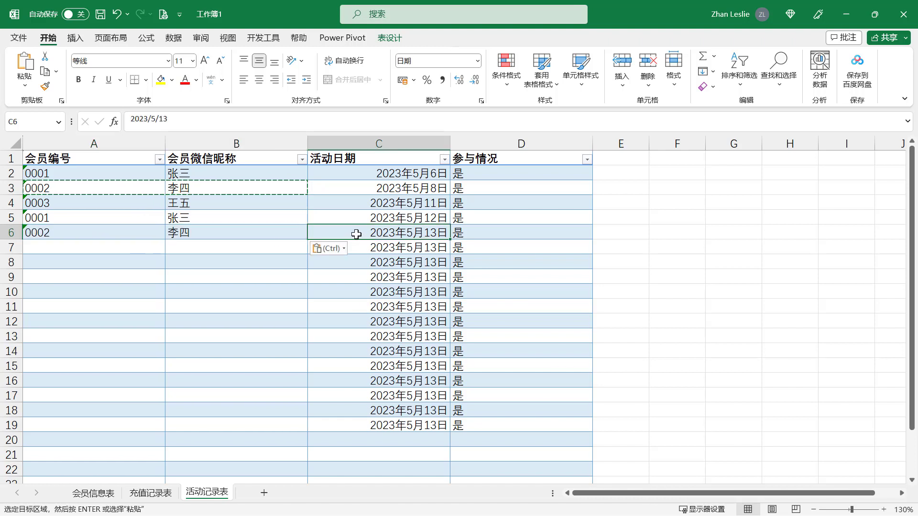
key(Escape)
click(490, 232)
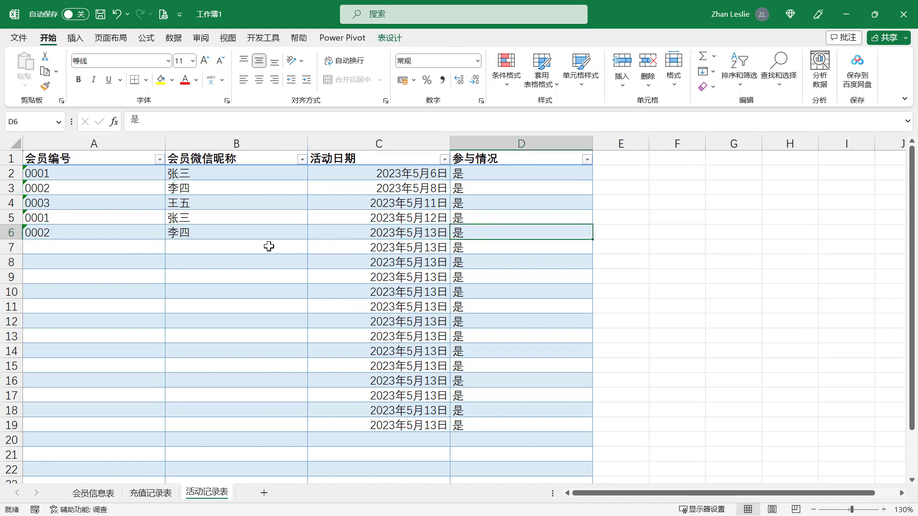
click(93, 492)
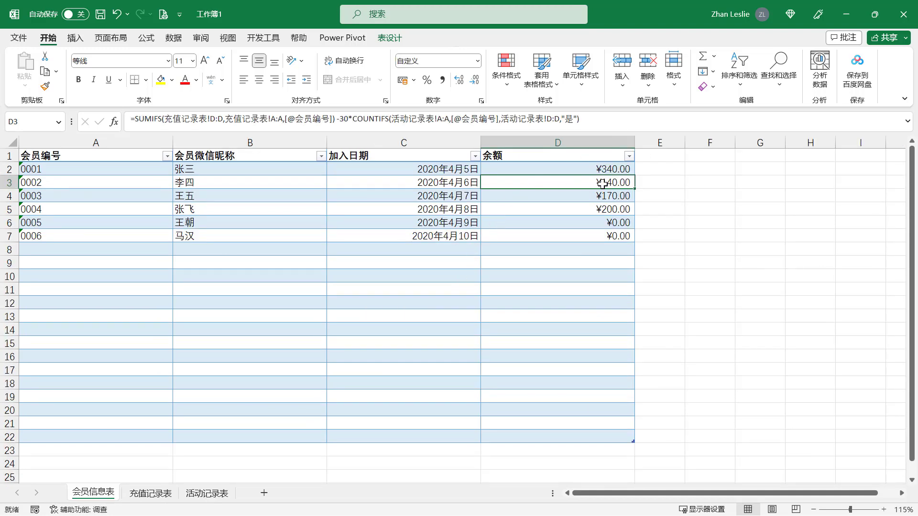
click(120, 185)
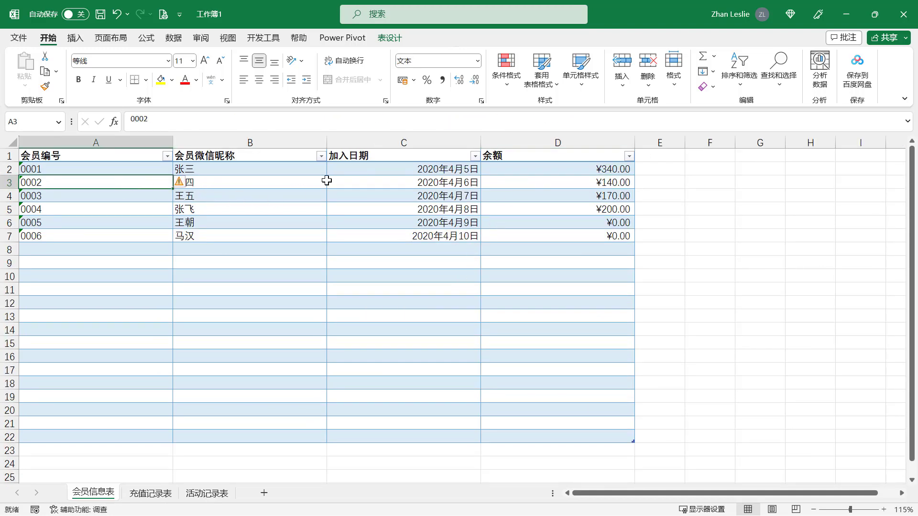
click(630, 183)
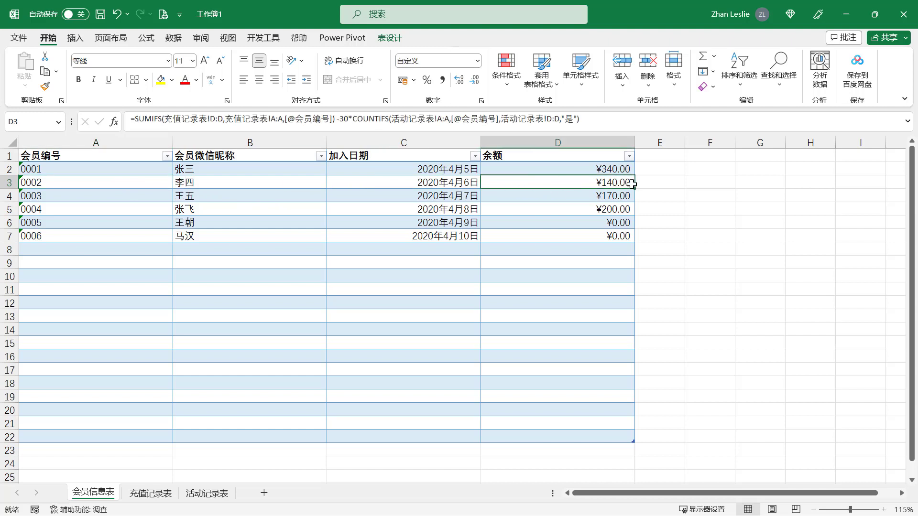
click(657, 184)
click(596, 182)
click(649, 182)
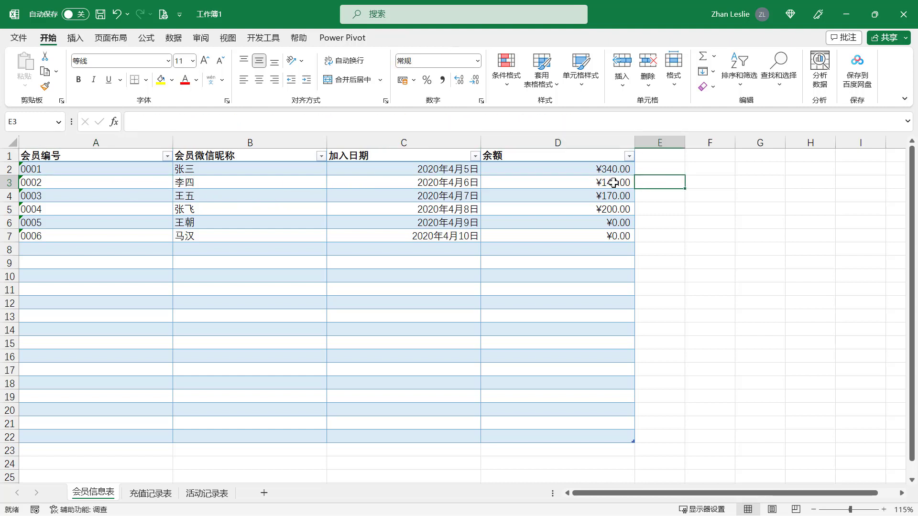
click(611, 182)
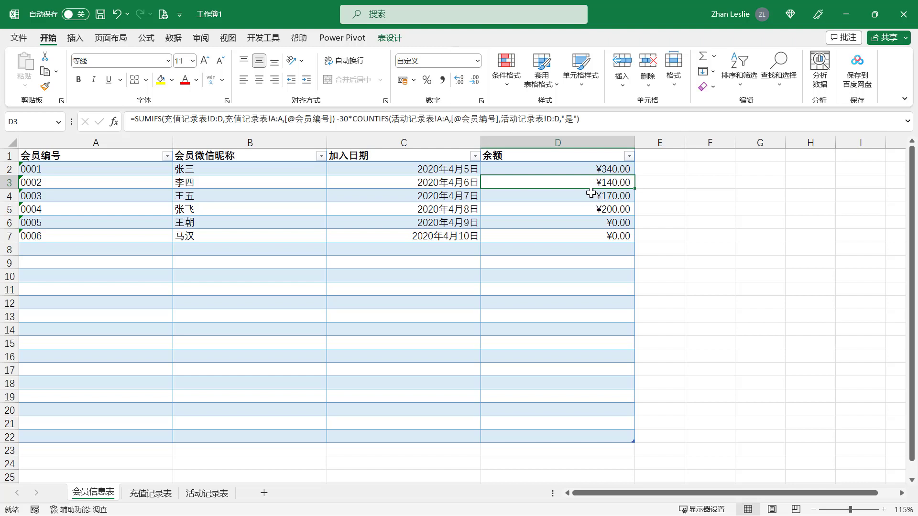
click(600, 198)
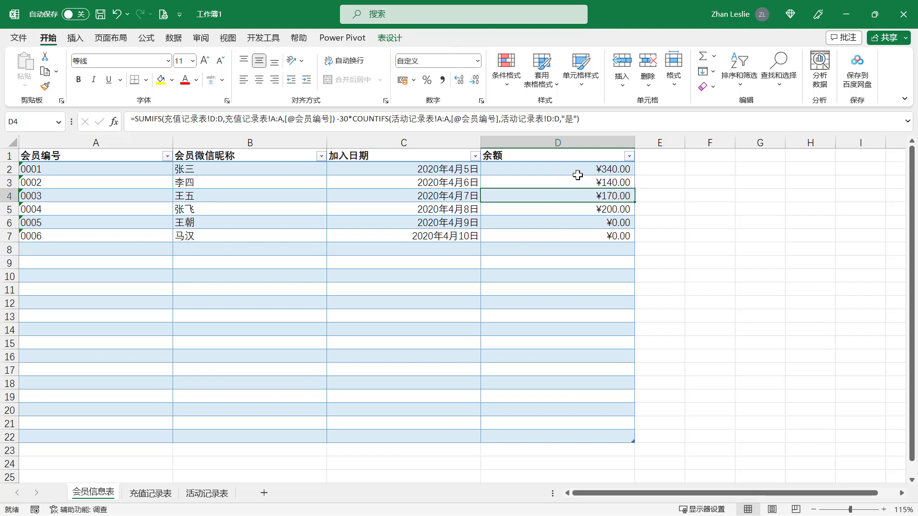
drag(580, 170, 584, 246)
click(574, 210)
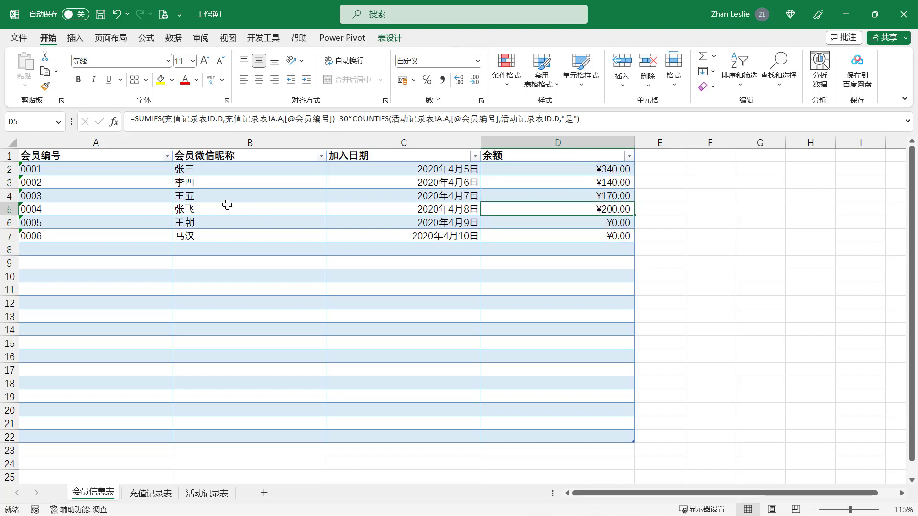
click(234, 180)
click(538, 191)
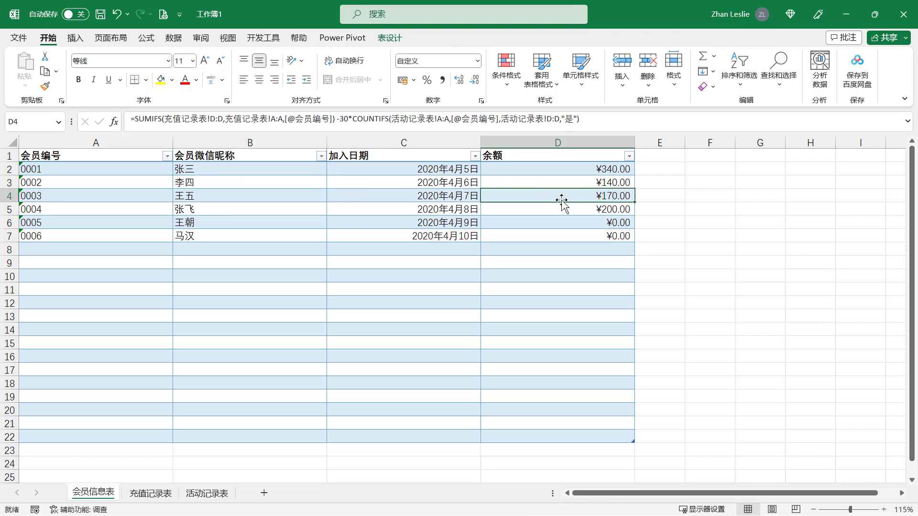
click(629, 156)
mouse_move(512, 265)
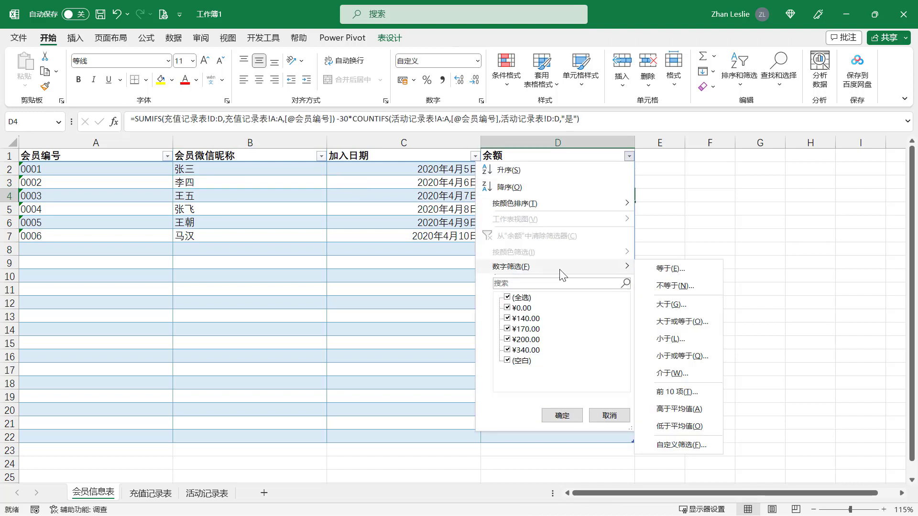
click(684, 342)
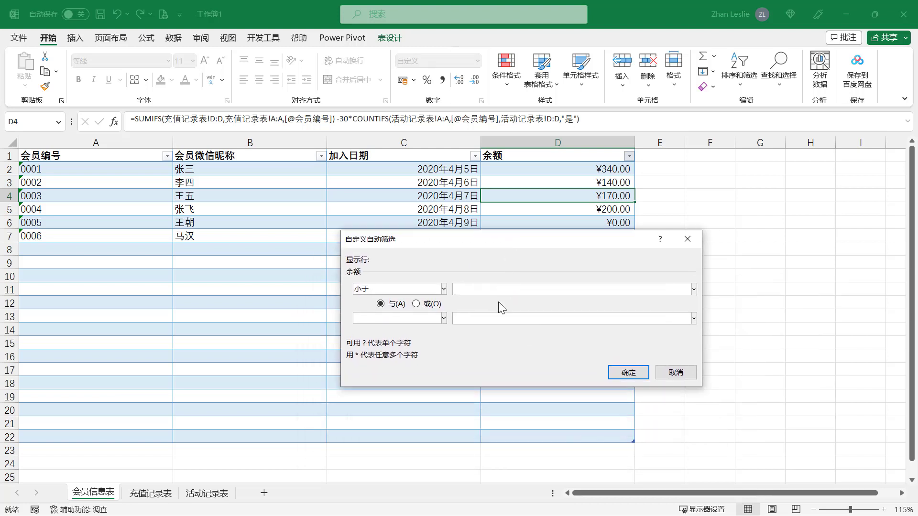
click(679, 374)
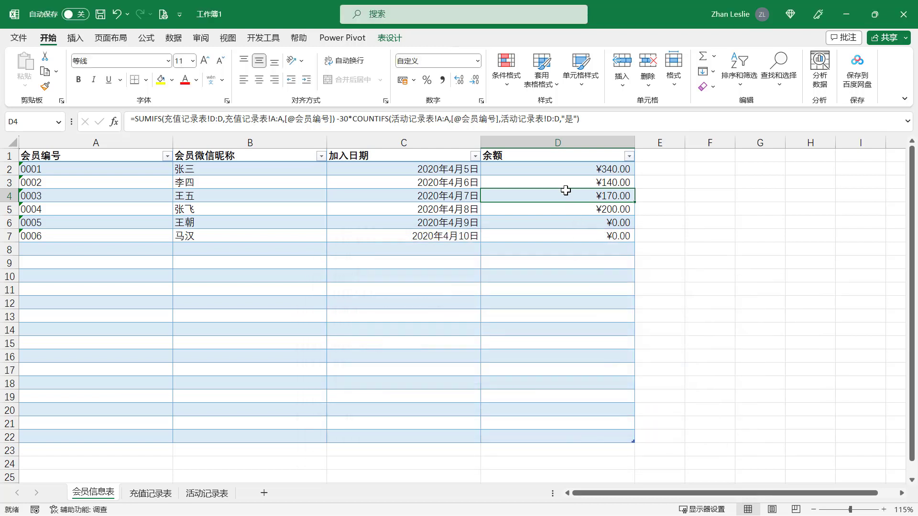
click(518, 270)
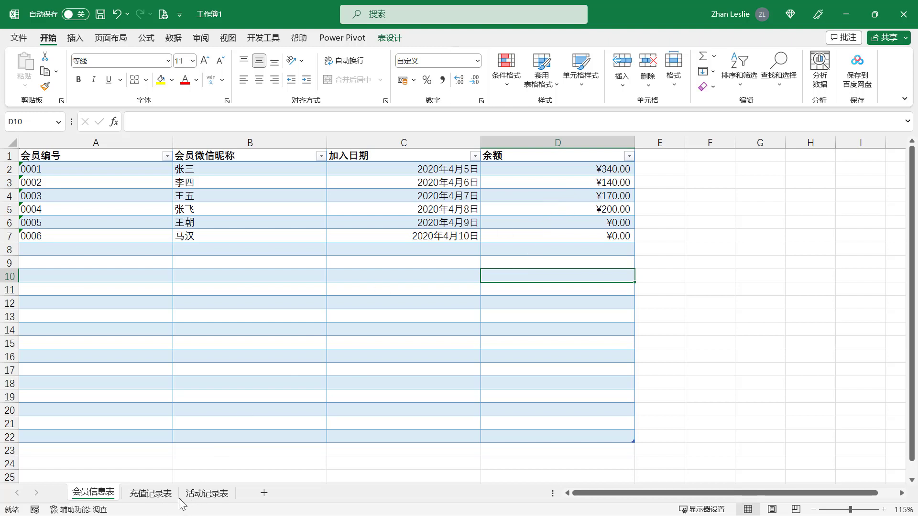
click(203, 493)
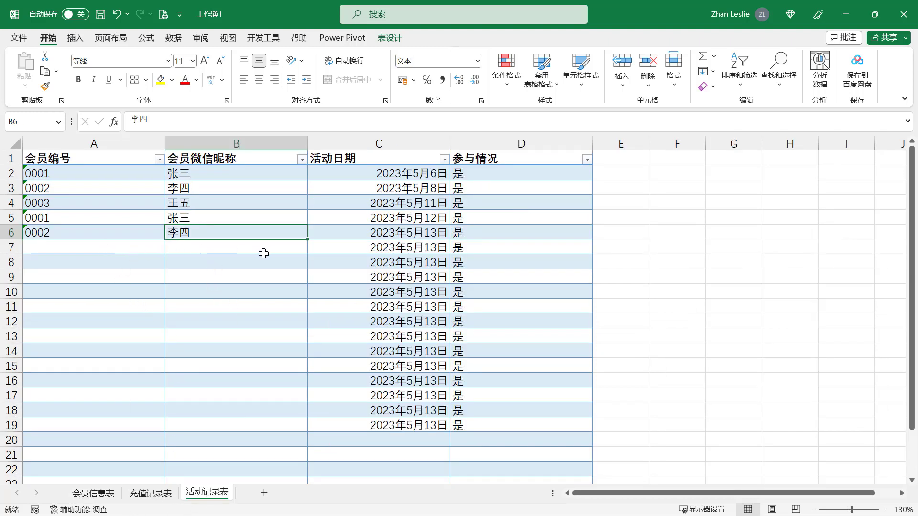
drag(238, 248, 277, 420)
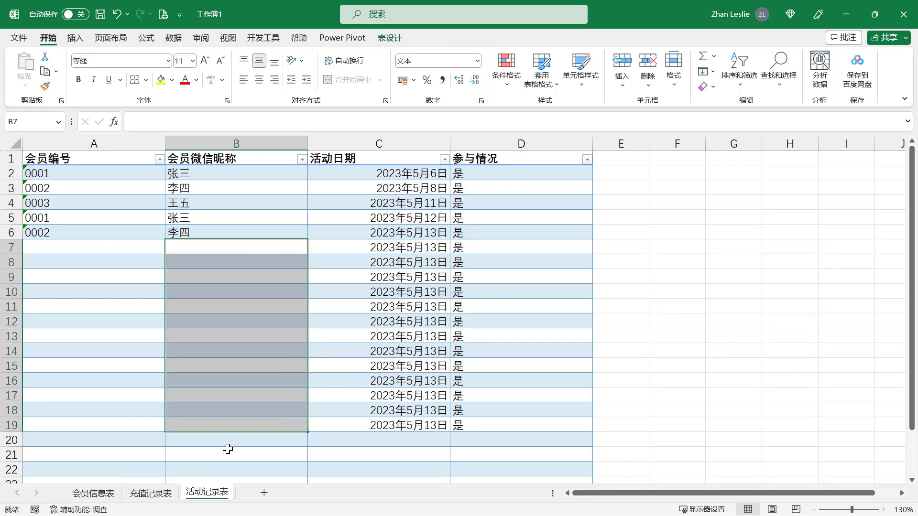
click(154, 500)
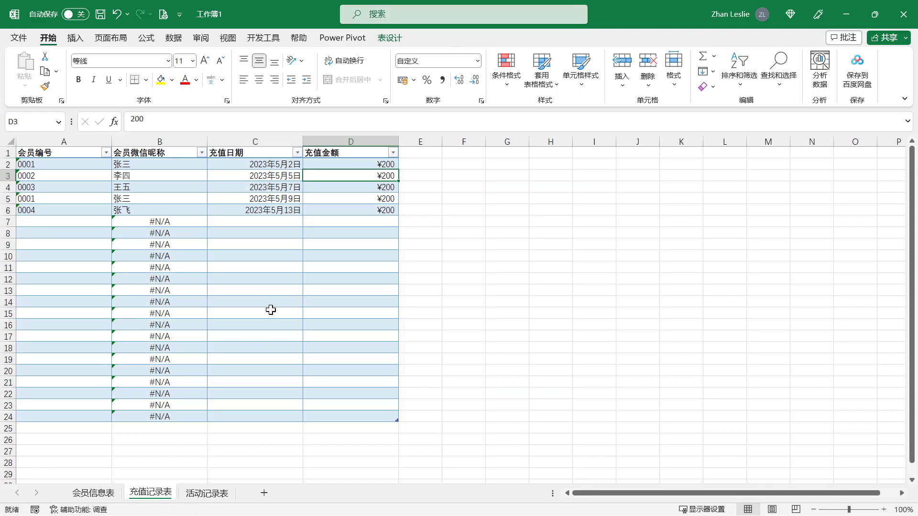
click(75, 222)
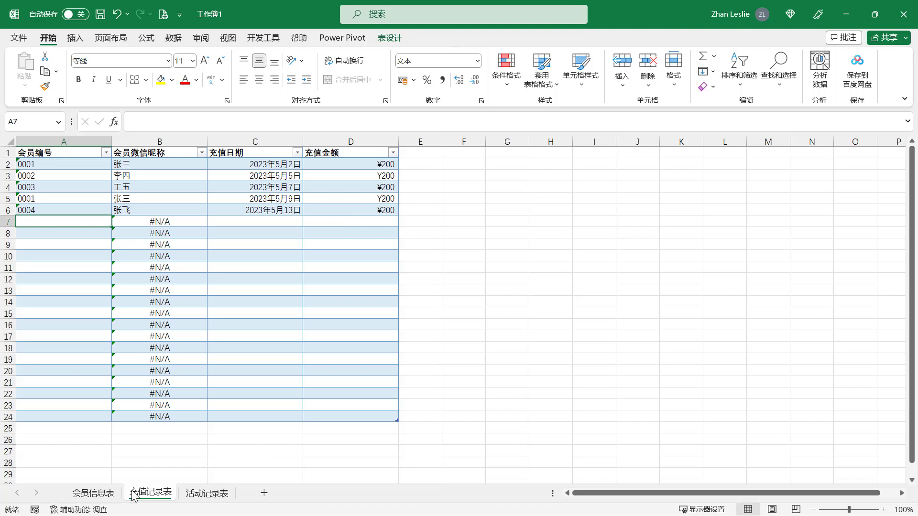
click(94, 493)
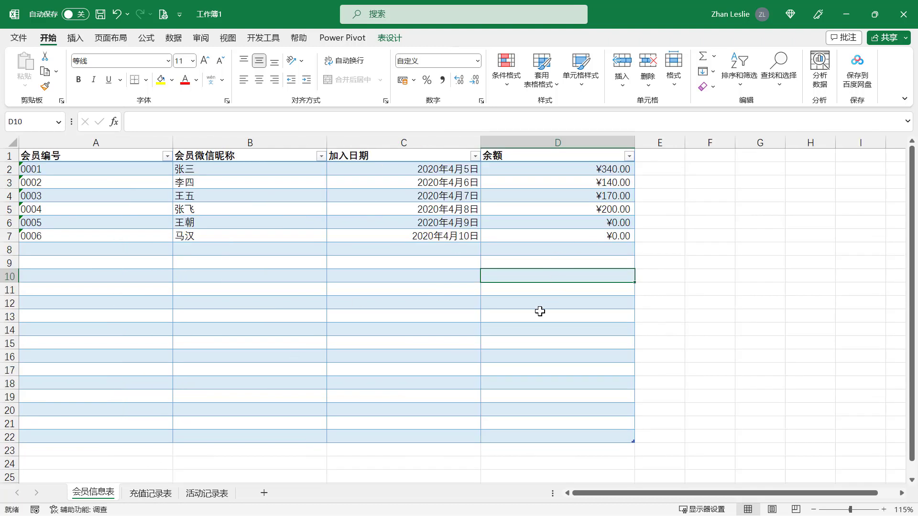